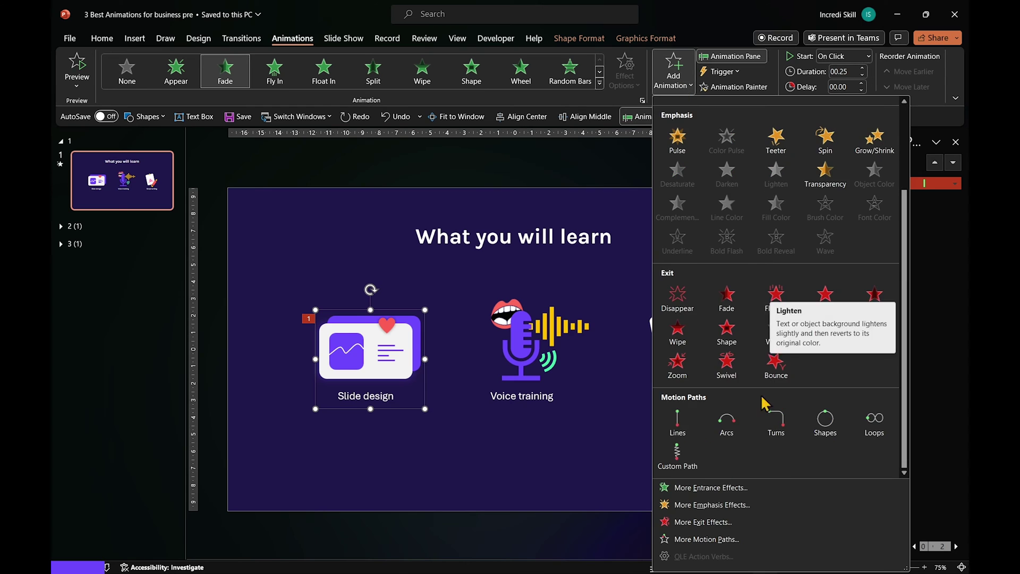
# Add a Lines motion path to the Slide design graphic, then start the slide show with F5.
pyautogui.click(675, 417)
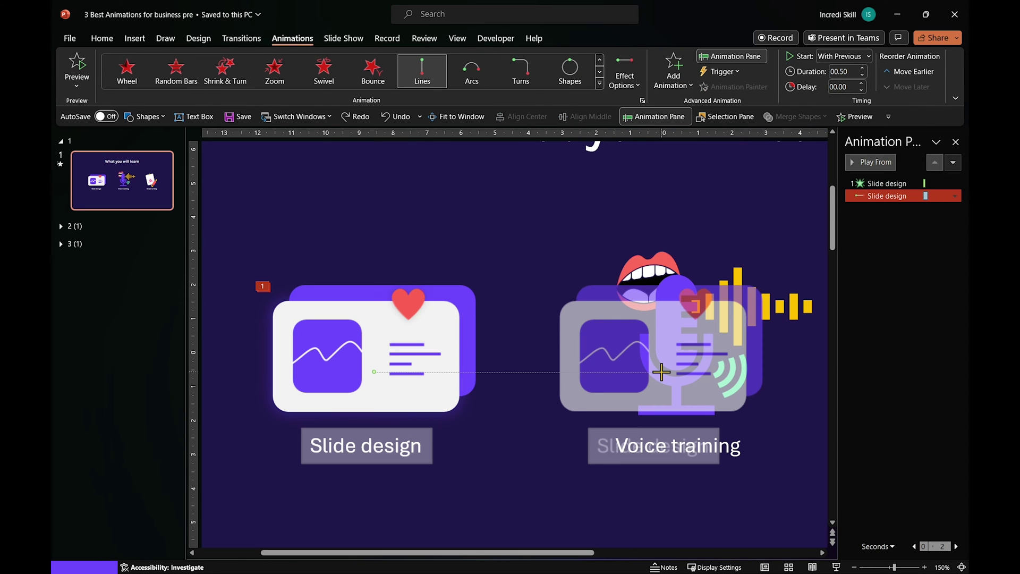
pyautogui.press('F5')
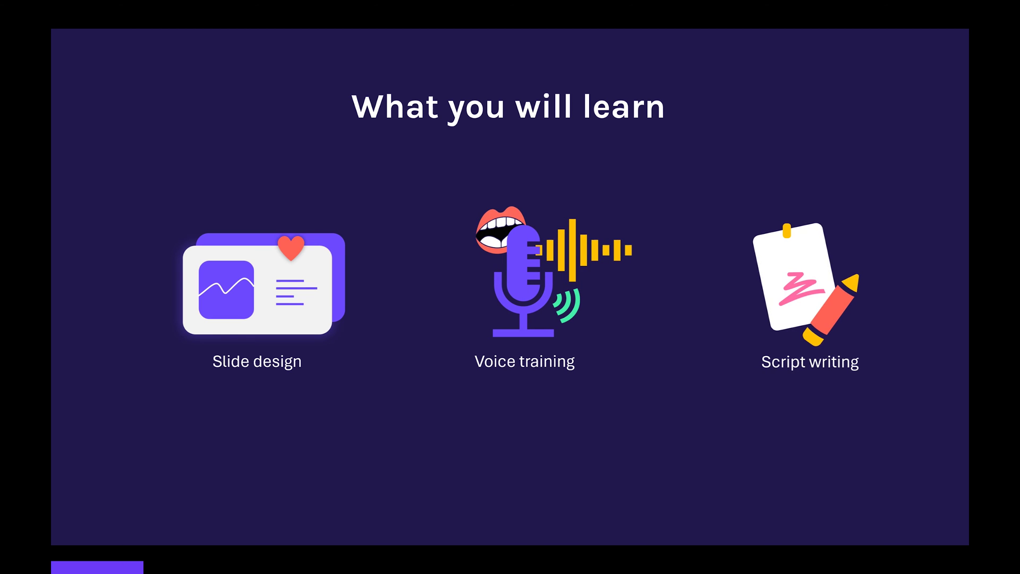
# Leave the show and apply a Fade entrance to the Slide design graphic from the animation gallery.
pyautogui.press('Escape')
pyautogui.click(429, 472)
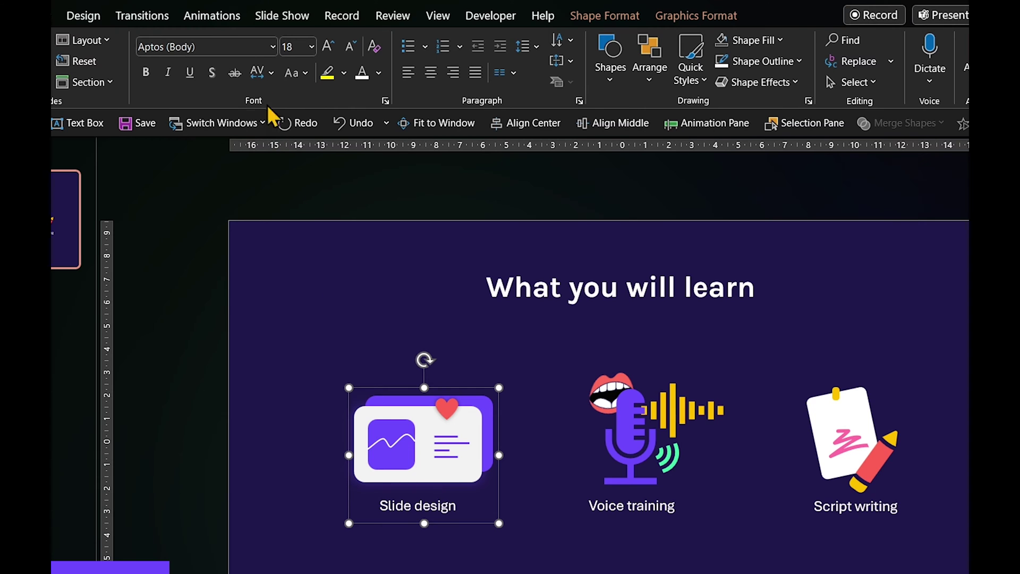
pyautogui.click(215, 17)
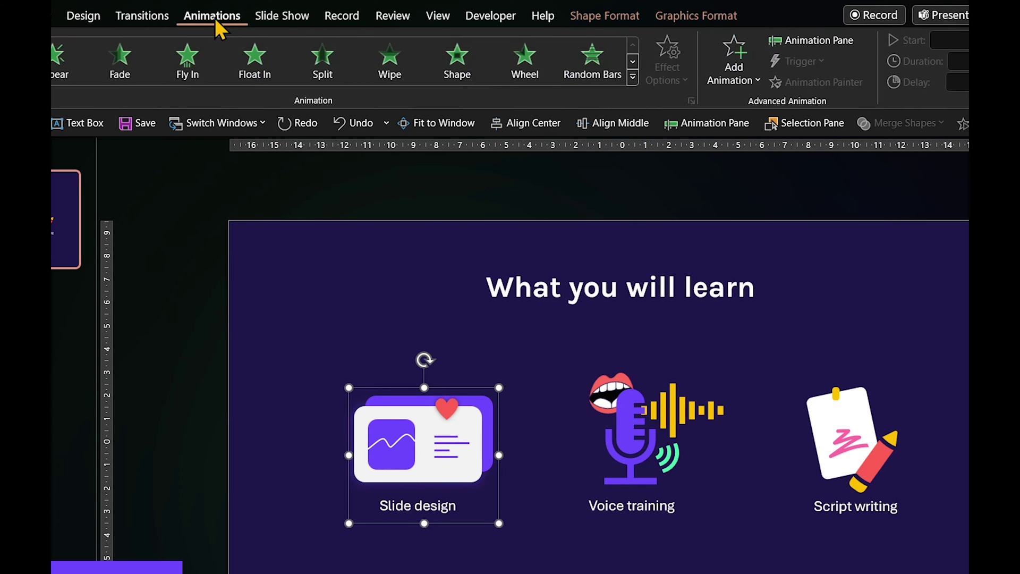
pyautogui.click(632, 77)
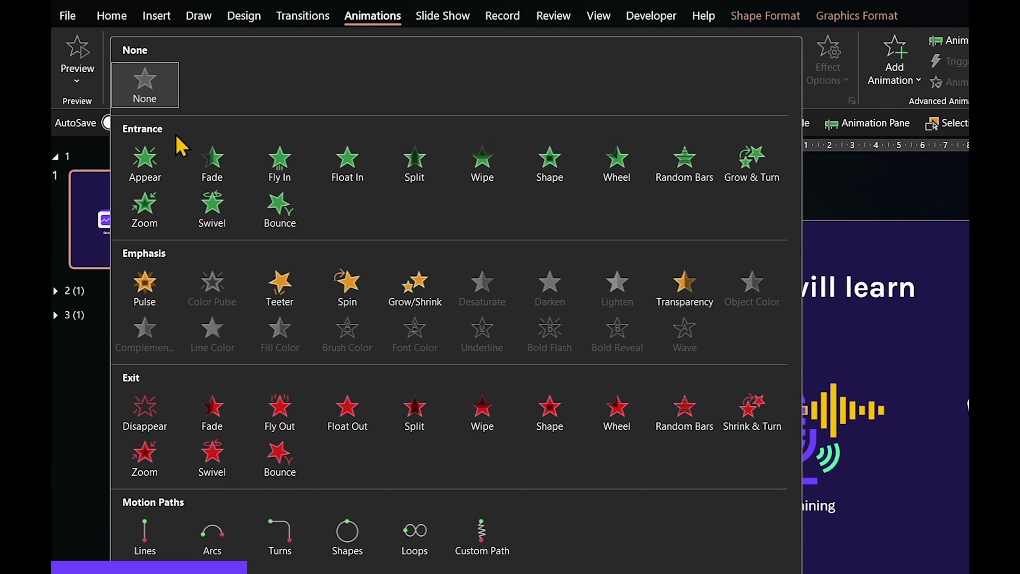
pyautogui.click(214, 165)
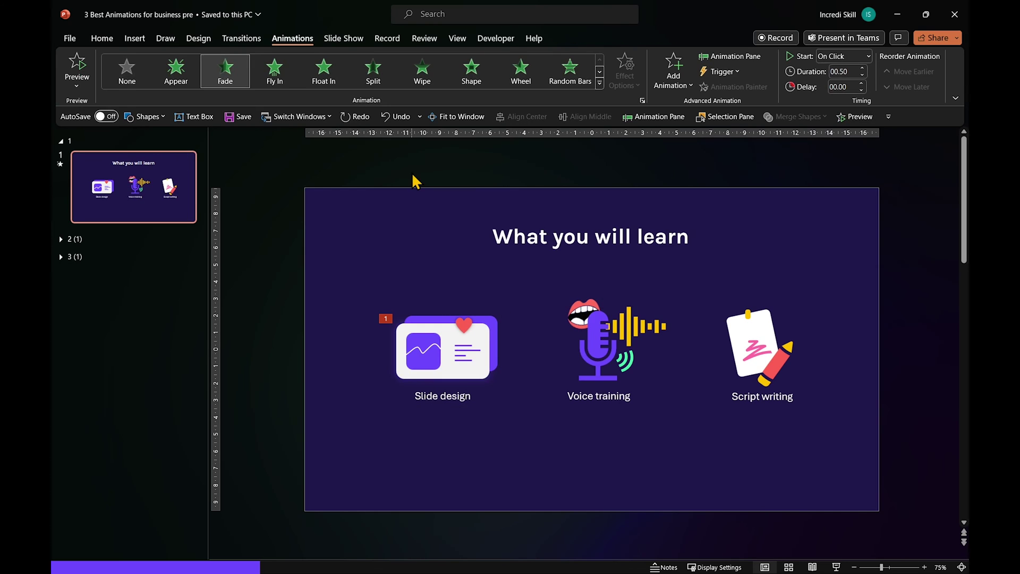
# Change the Slide design fade's duration to 0.25 seconds in its Timing settings.
pyautogui.click(737, 58)
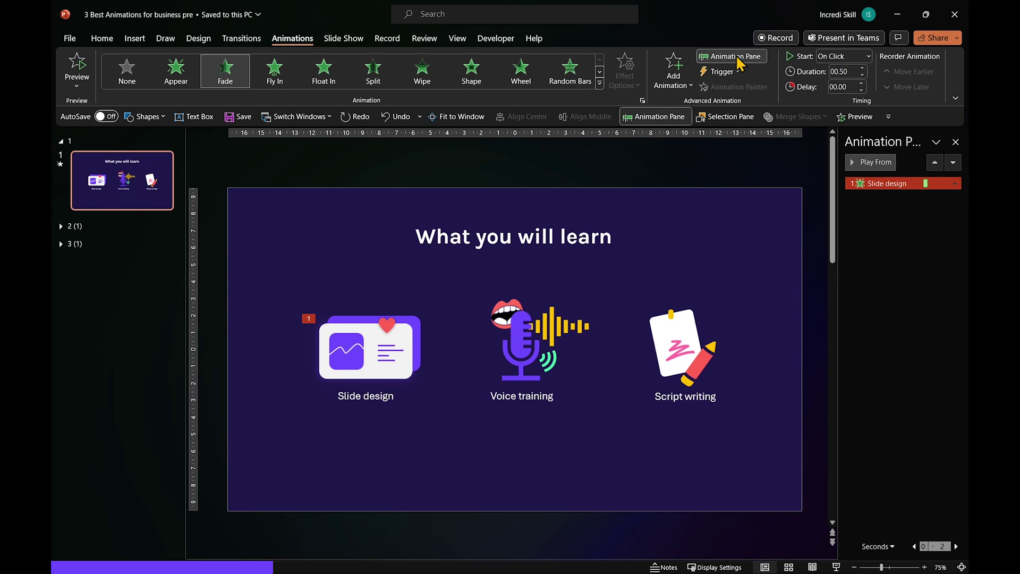
pyautogui.doubleClick(884, 184)
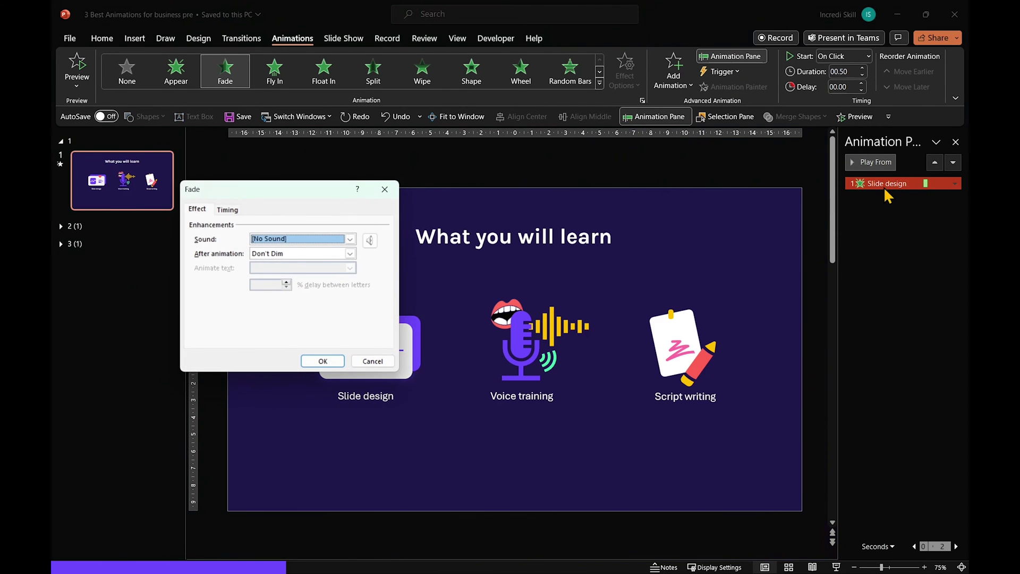
pyautogui.moveTo(289, 191); pyautogui.dragTo(496, 205)
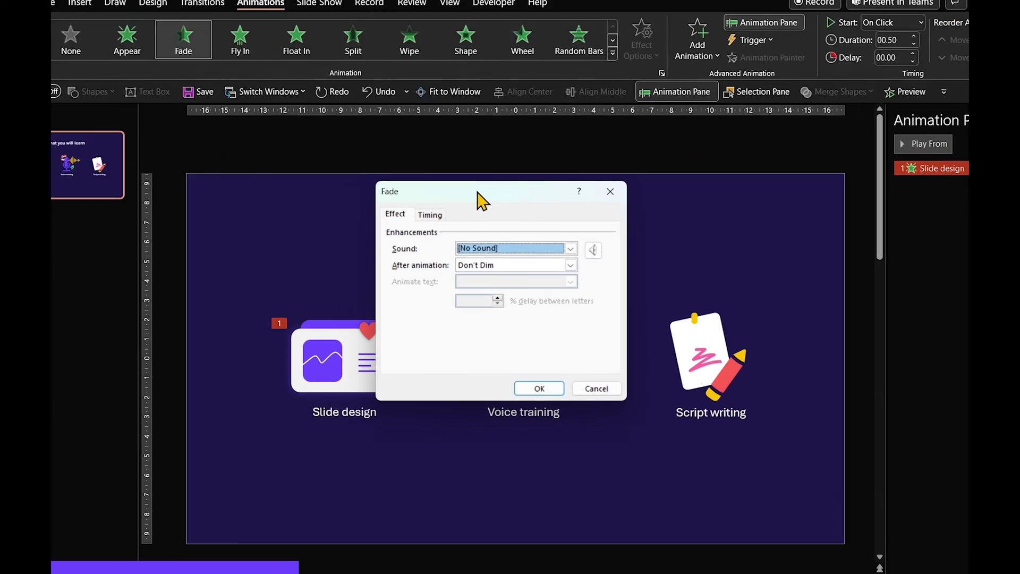
pyautogui.click(439, 223)
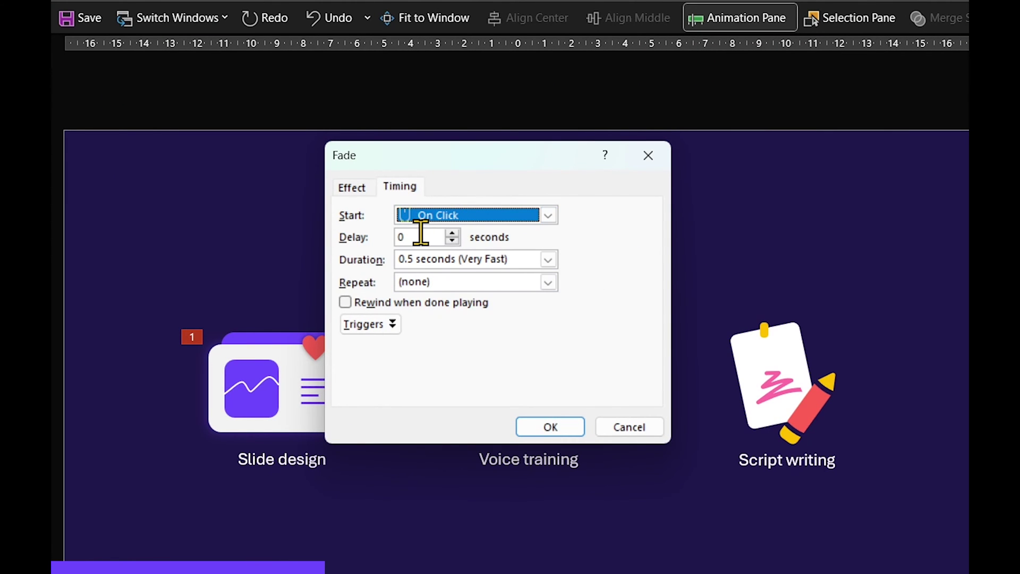
pyautogui.click(411, 259)
pyautogui.click(409, 258)
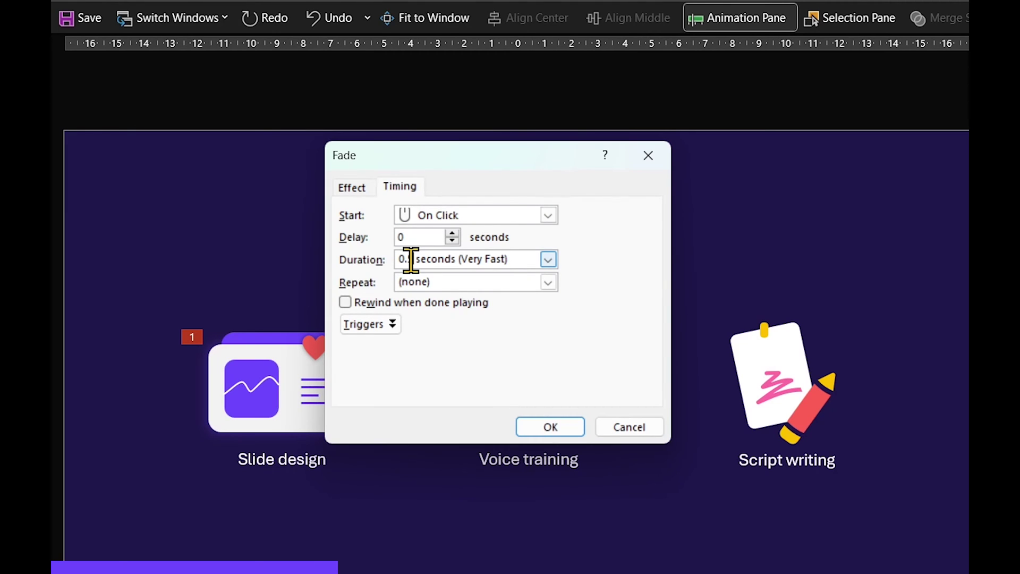
pyautogui.write('2')
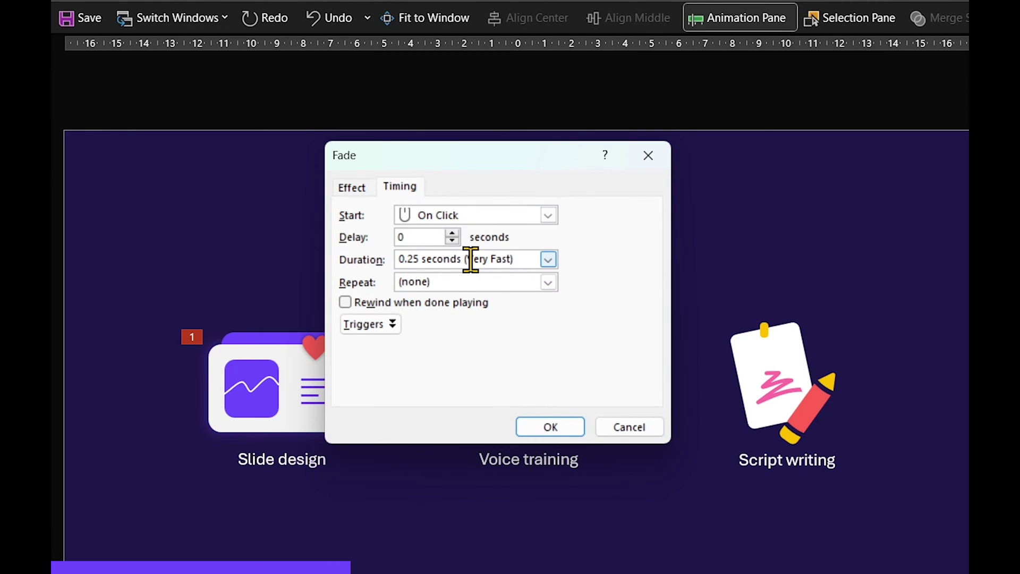
pyautogui.click(533, 426)
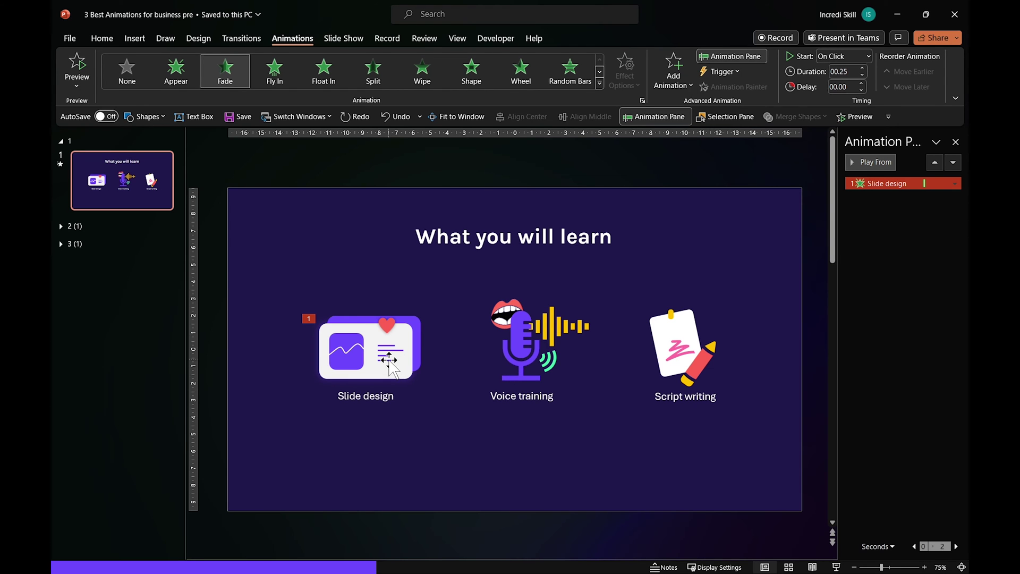
# Add a Lines motion path as Slide design's second animation, set to direction Right.
pyautogui.click(388, 361)
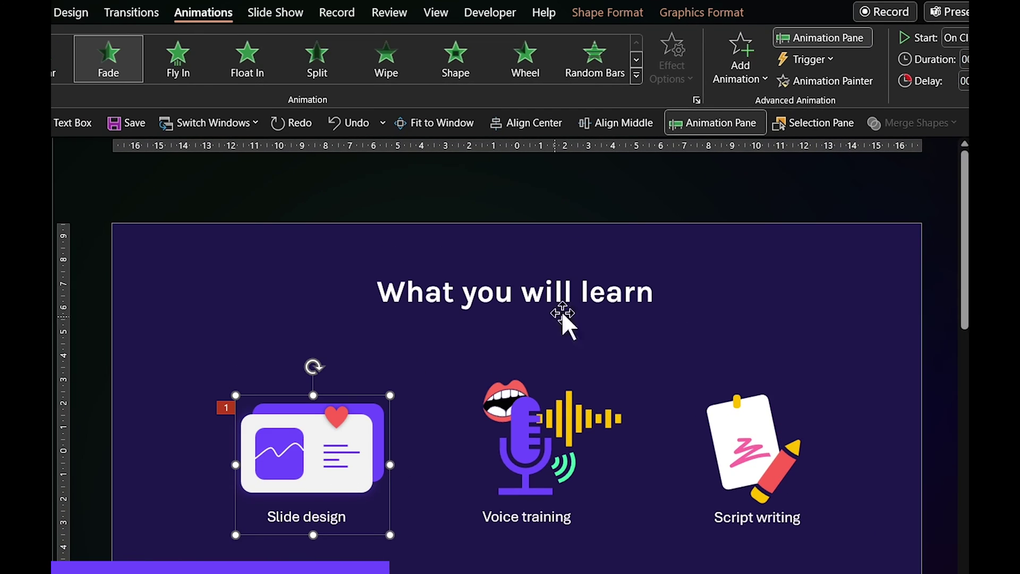
pyautogui.click(757, 82)
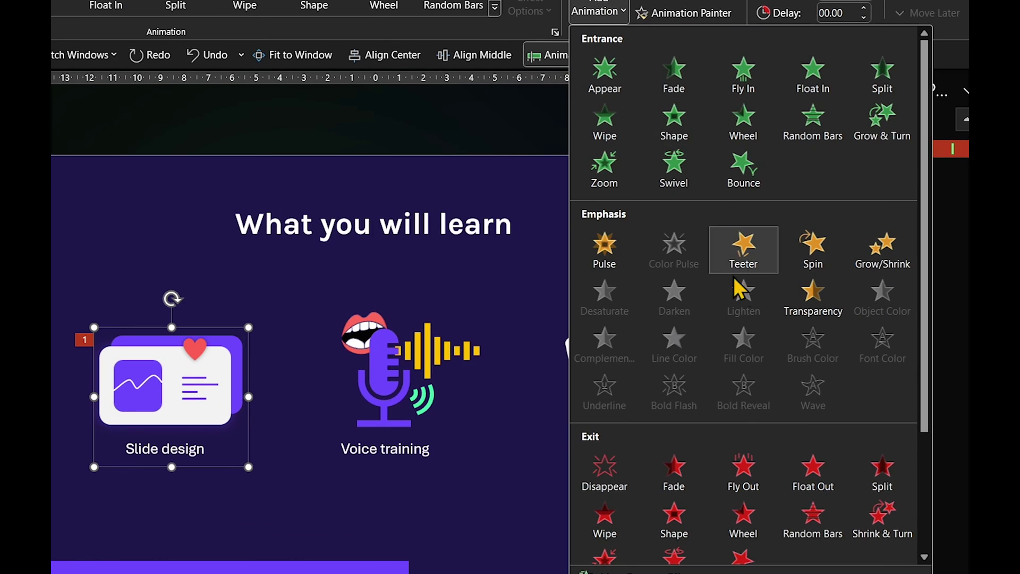
pyautogui.scroll(-3, 884, 318)
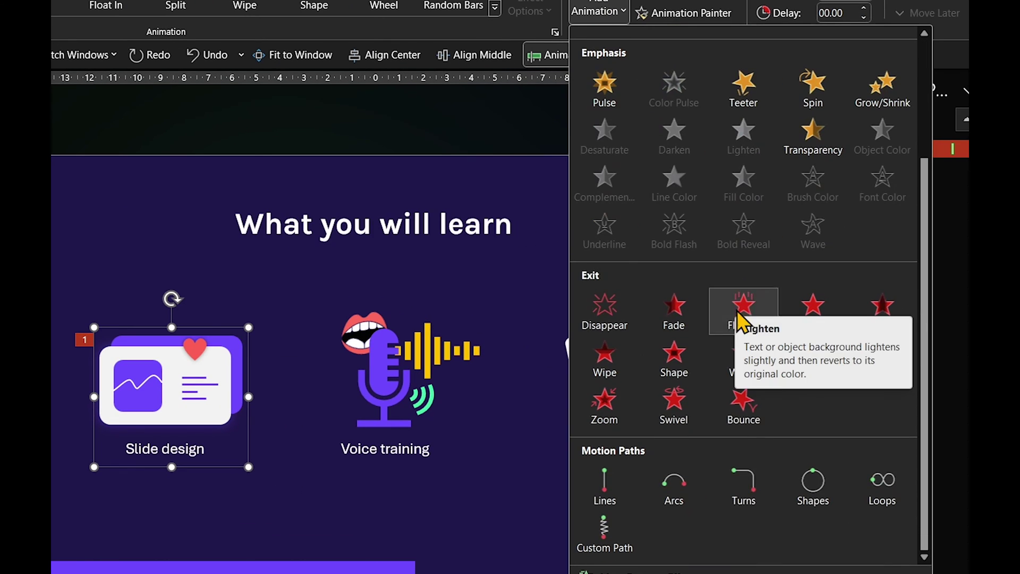
pyautogui.click(604, 489)
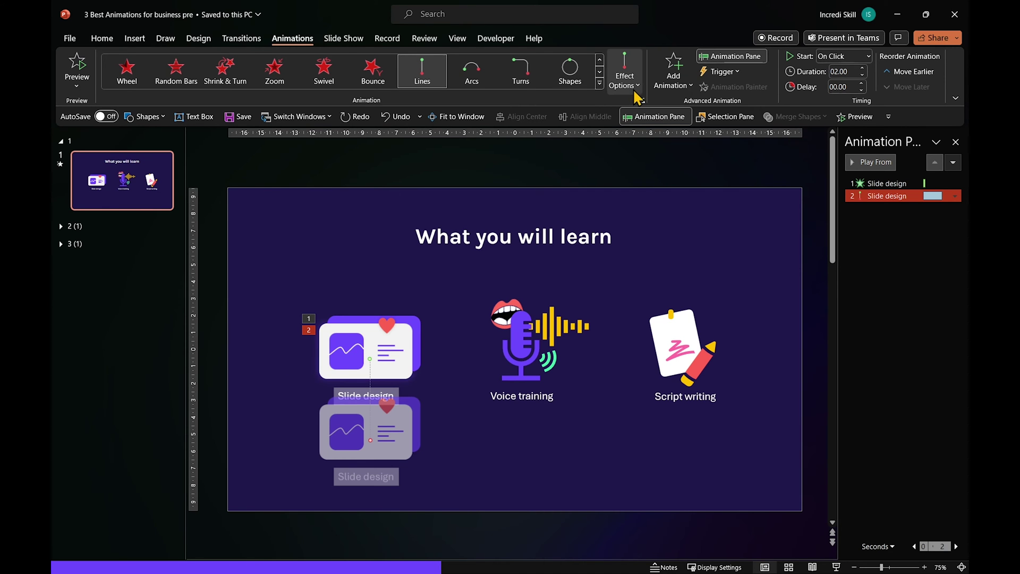
pyautogui.click(635, 86)
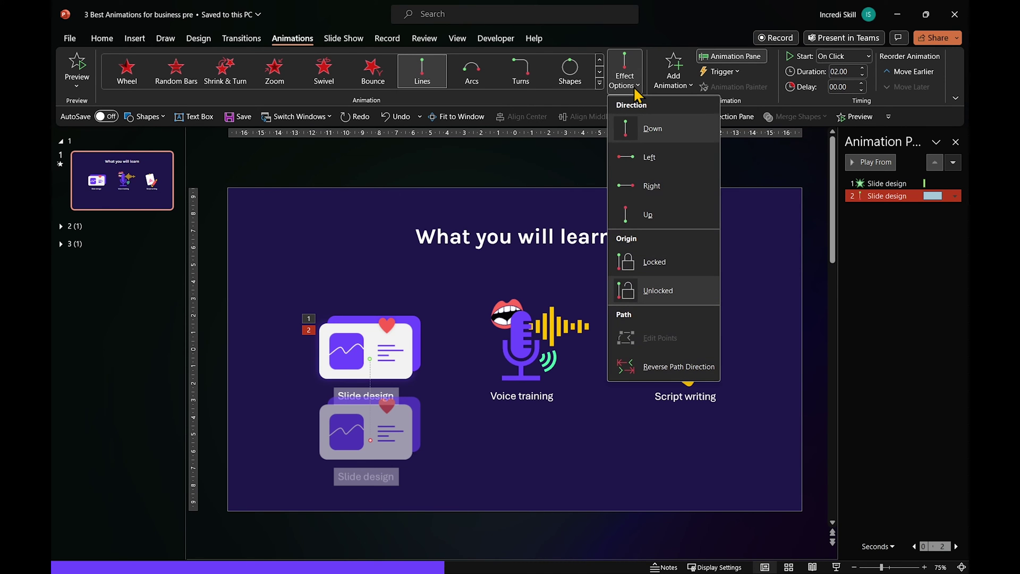
pyautogui.click(636, 187)
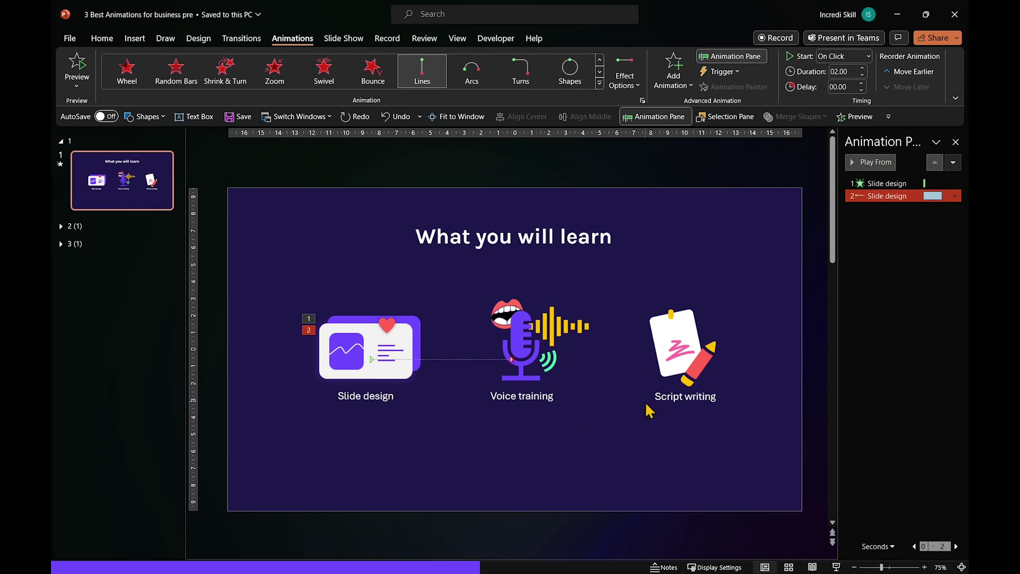
pyautogui.doubleClick(878, 196)
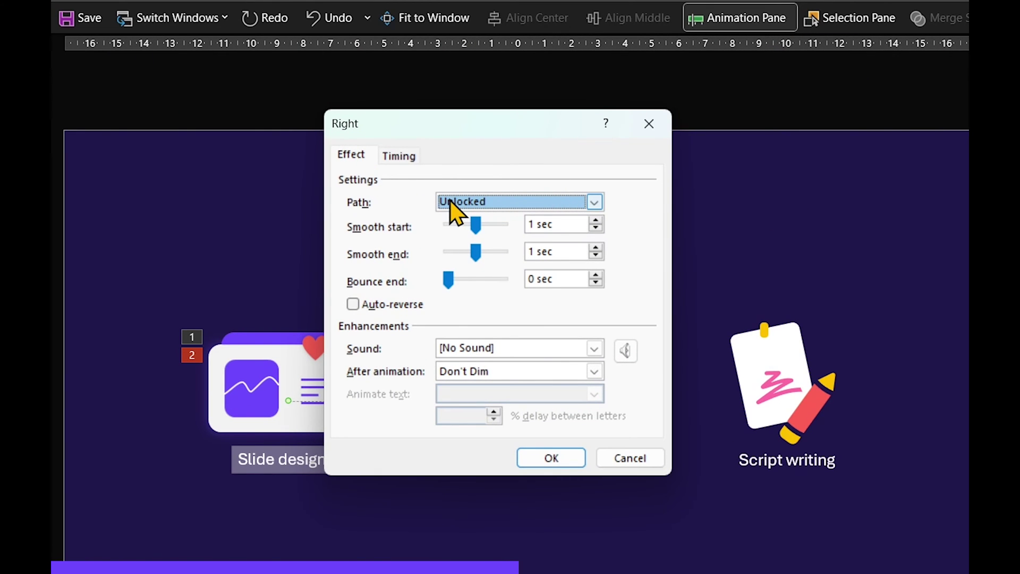
# Give the rightward path a 2-second smooth end, a With Previous start and a 0.5-second duration.
pyautogui.moveTo(474, 256); pyautogui.dragTo(513, 258)
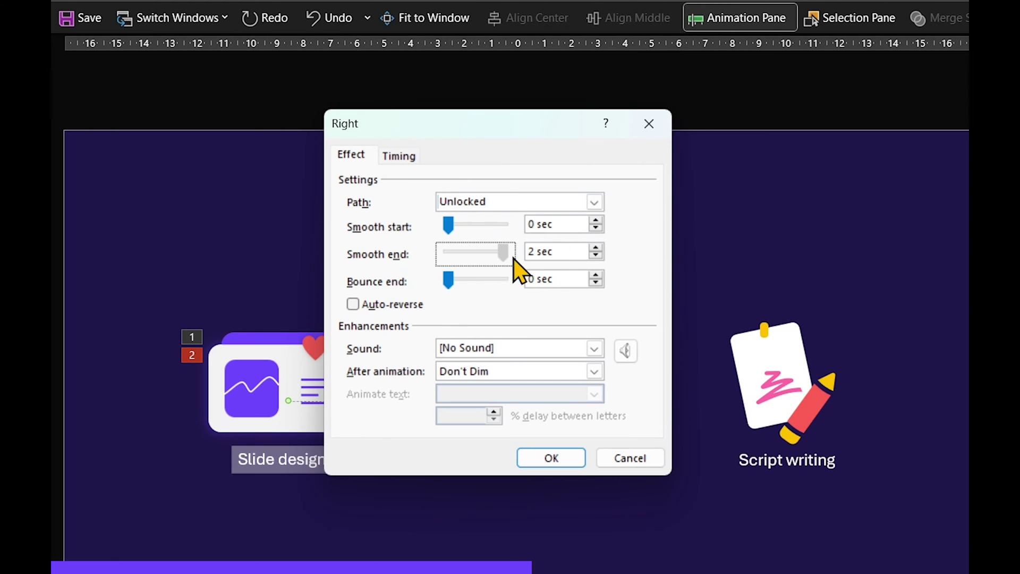
pyautogui.click(407, 162)
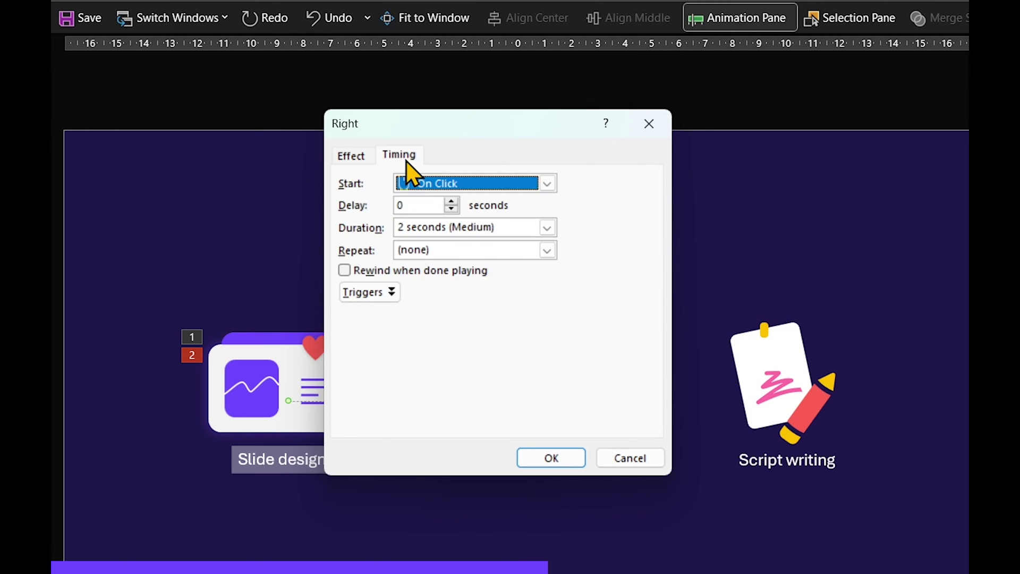
pyautogui.click(432, 185)
pyautogui.click(437, 216)
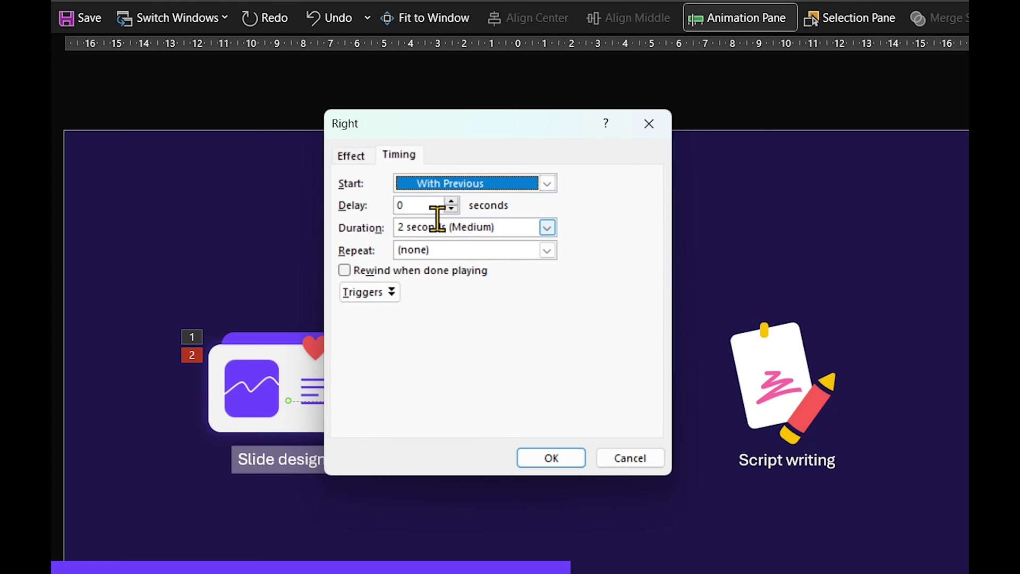
pyautogui.click(480, 227)
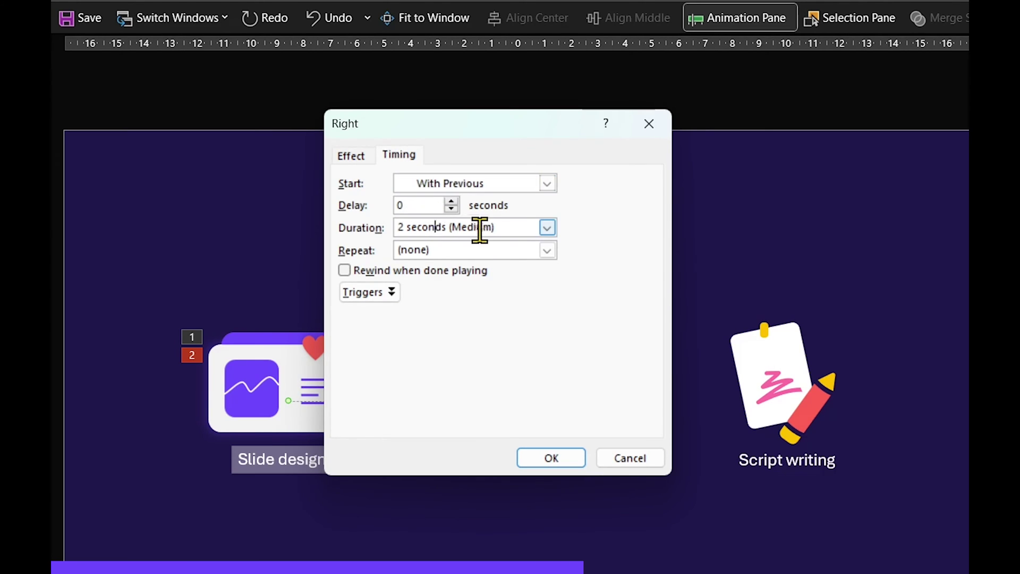
pyautogui.click(547, 228)
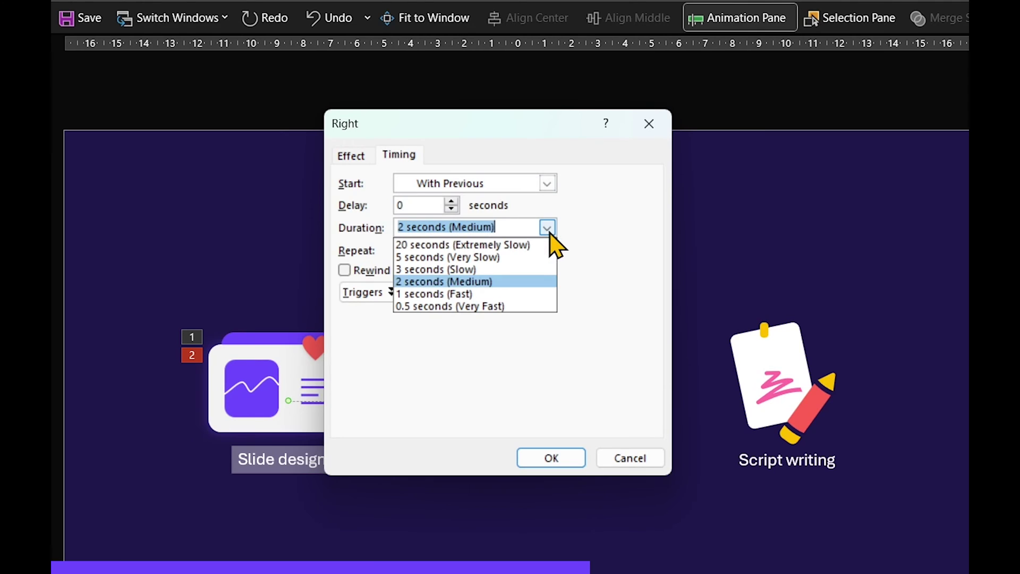
pyautogui.click(496, 306)
pyautogui.click(553, 460)
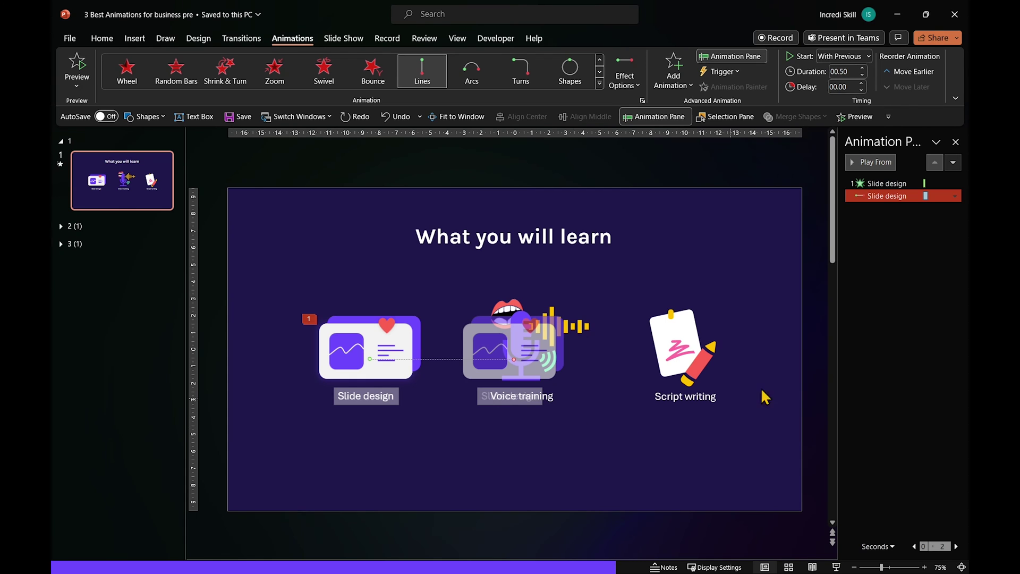
# Preview the animations and drag the Slide design path's end point left to shorten its travel, with one undo.
pyautogui.click(871, 163)
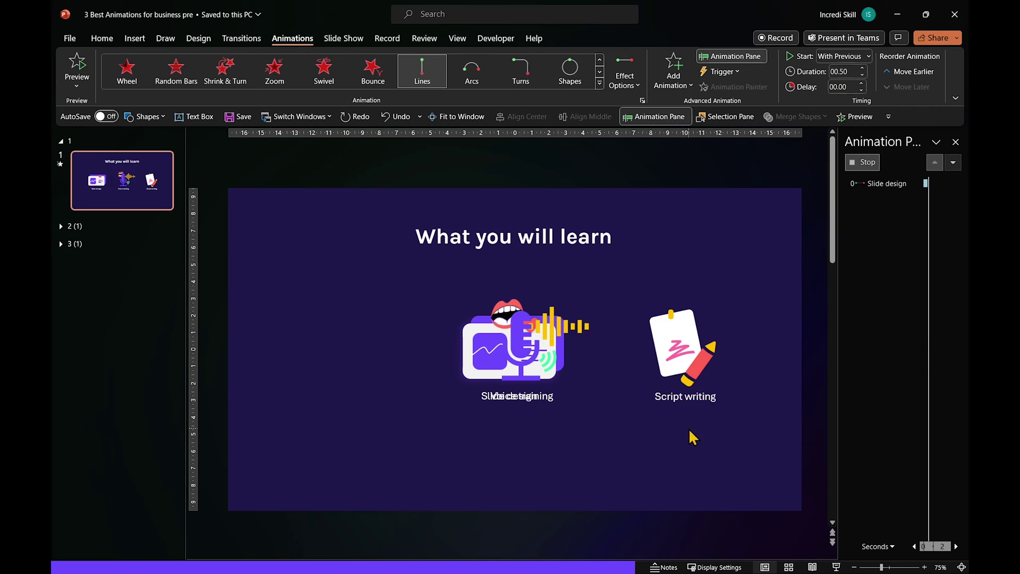
pyautogui.keyDown('ctrl'); pyautogui.scroll(7, 642, 450); pyautogui.keyUp('ctrl')
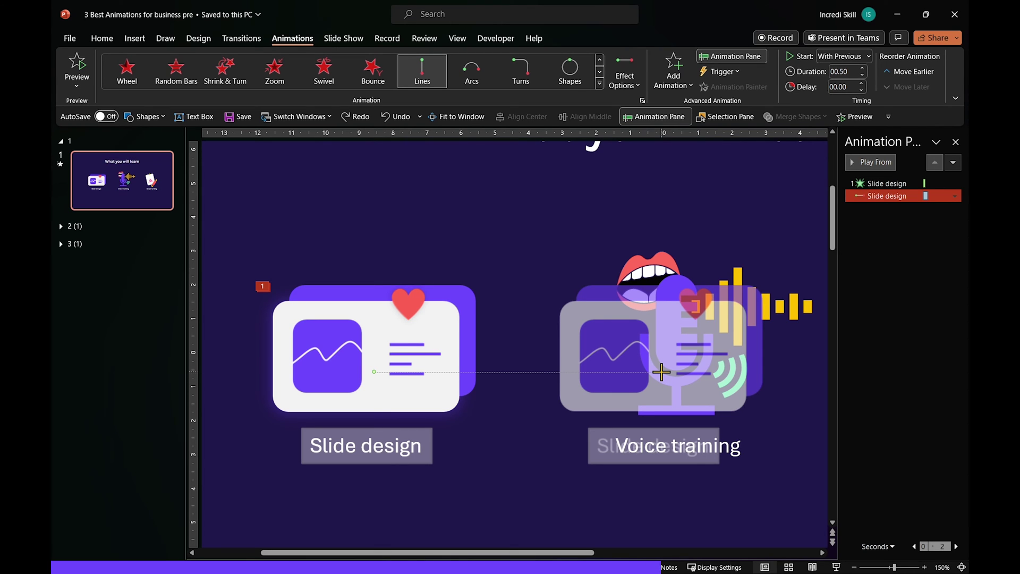
pyautogui.moveTo(661, 372); pyautogui.dragTo(406, 372)
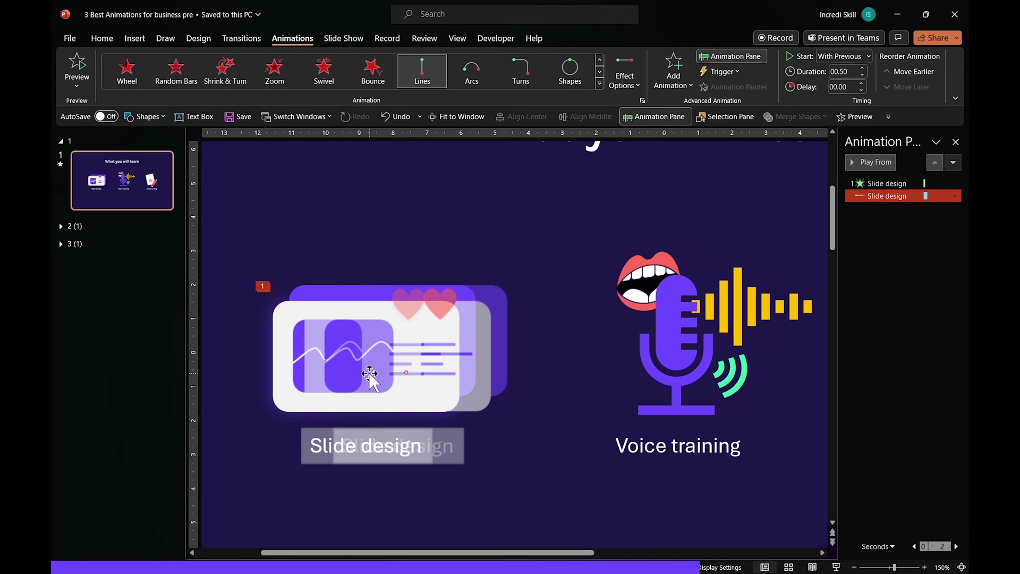
pyautogui.hotkey('ctrl', 'z')
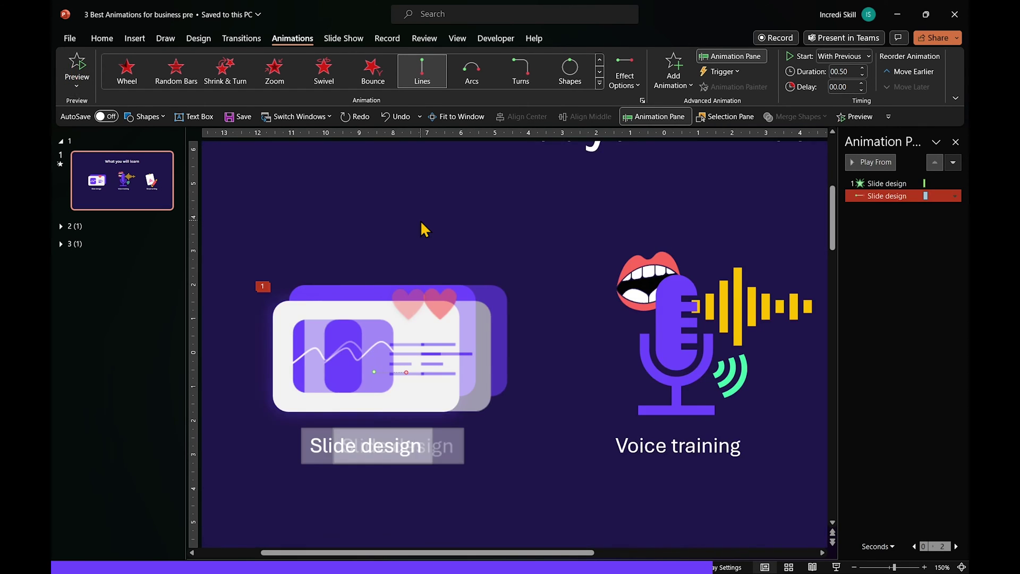
pyautogui.scroll(-5, 420, 220)
# Use Animation Painter to copy Slide design's animation onto Voice training and Script writing, then play the show.
pyautogui.click(370, 345)
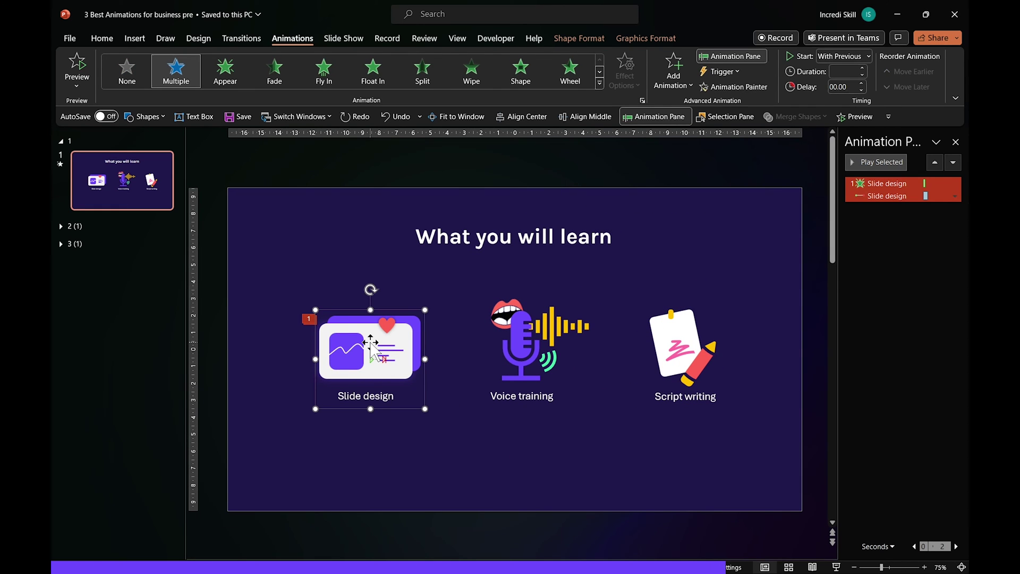
pyautogui.click(528, 345)
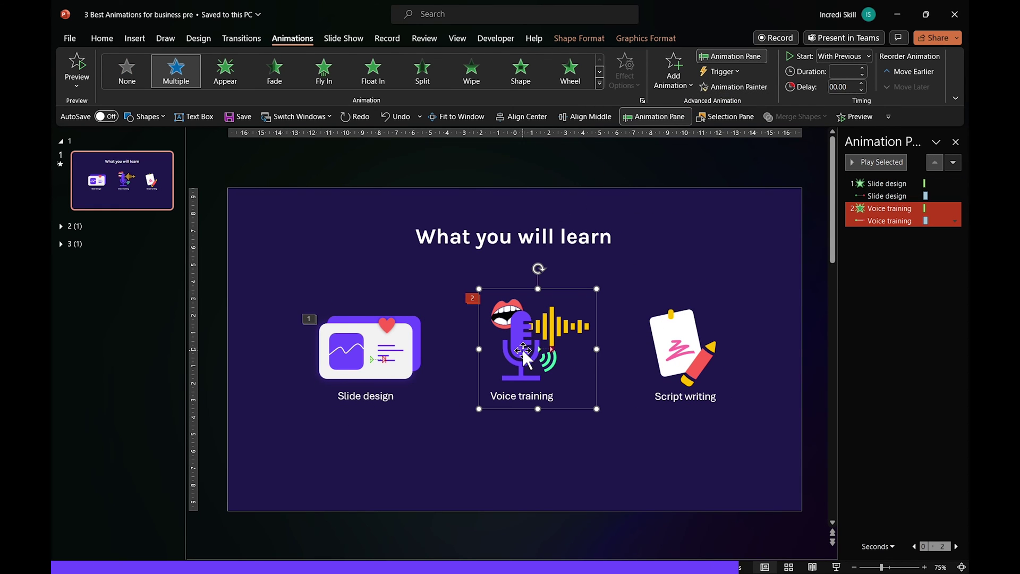
pyautogui.click(733, 87)
pyautogui.click(685, 348)
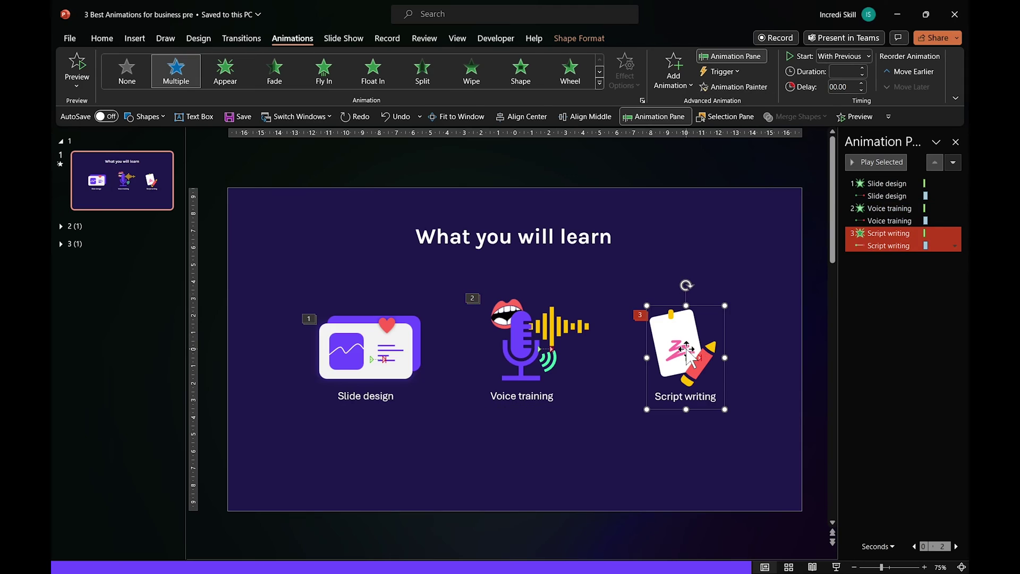
pyautogui.hotkey('shift', 'F5')
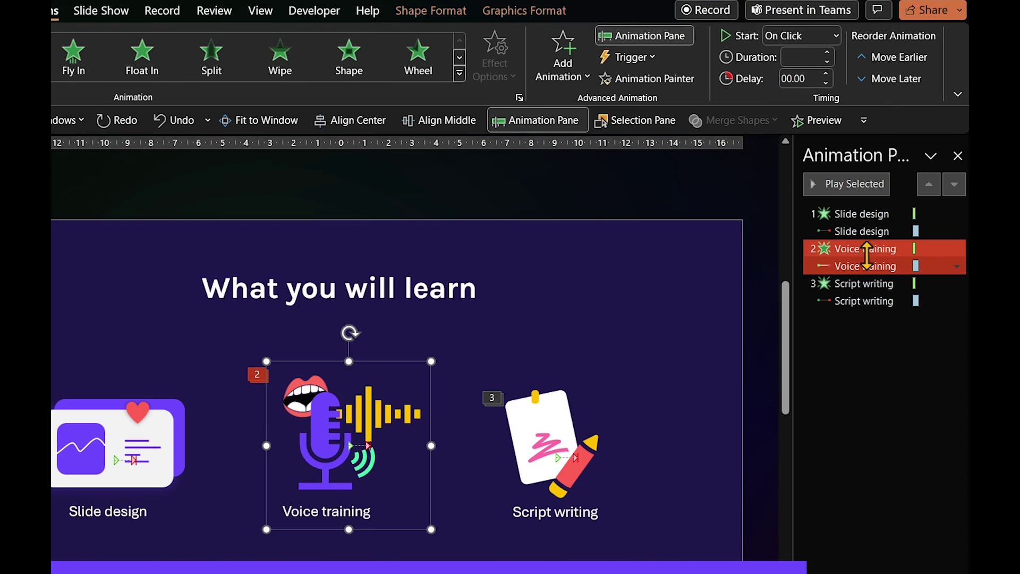
# Set Voice training's entrance animation to start With Previous after a 00.10 delay.
pyautogui.click(889, 208)
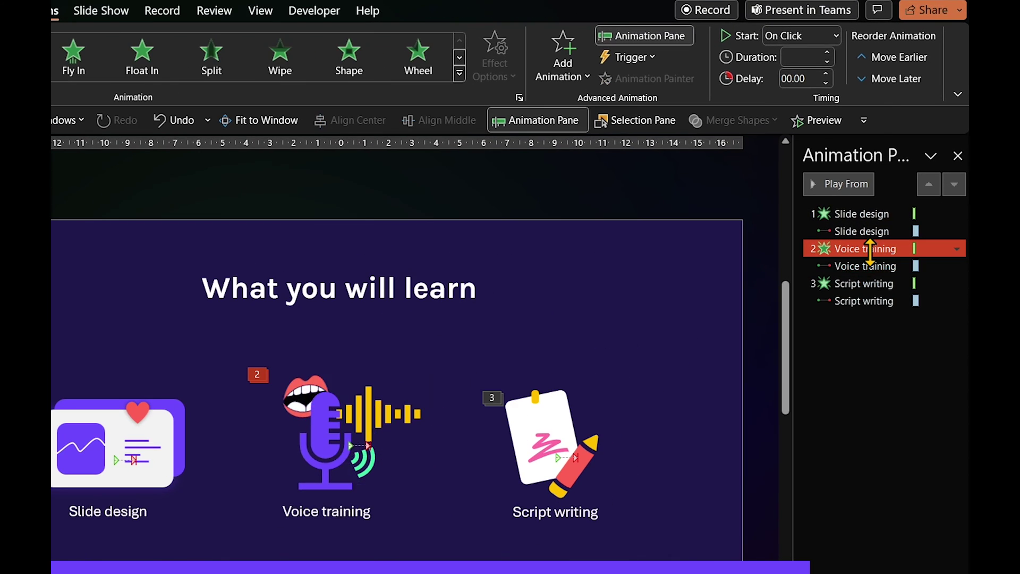
pyautogui.click(830, 37)
pyautogui.click(811, 81)
pyautogui.click(810, 80)
pyautogui.press('BackSpace')
pyautogui.press('BackSpace')
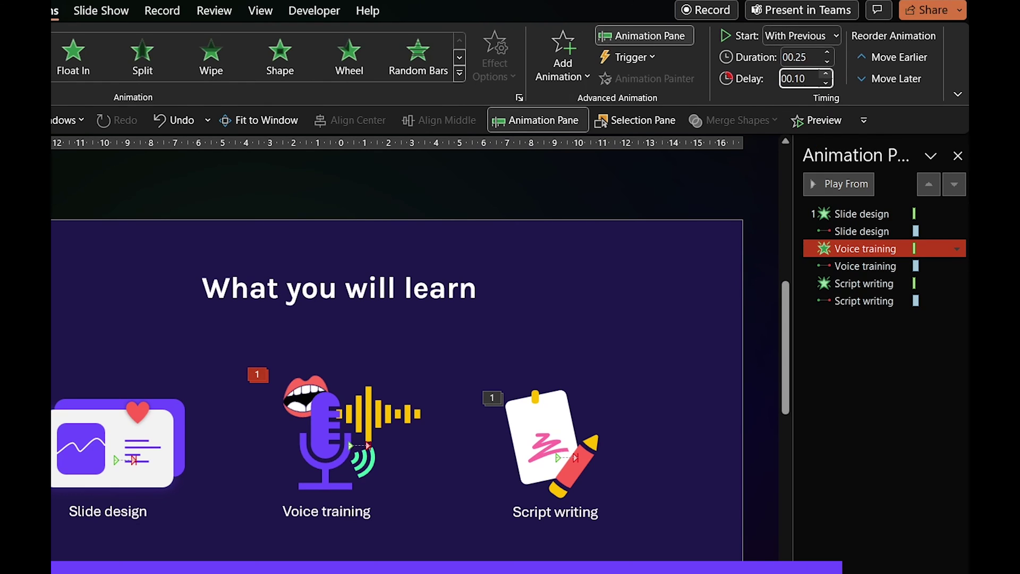
pyautogui.write('10')
# Set Script writing's entrance animation to start With Previous.
pyautogui.click(550, 451)
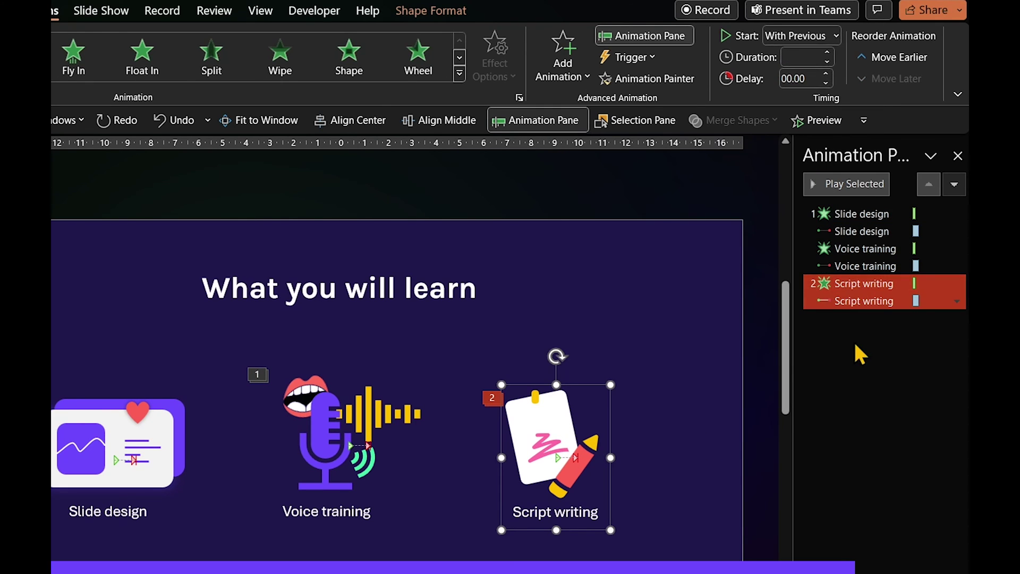
pyautogui.click(860, 283)
pyautogui.click(825, 38)
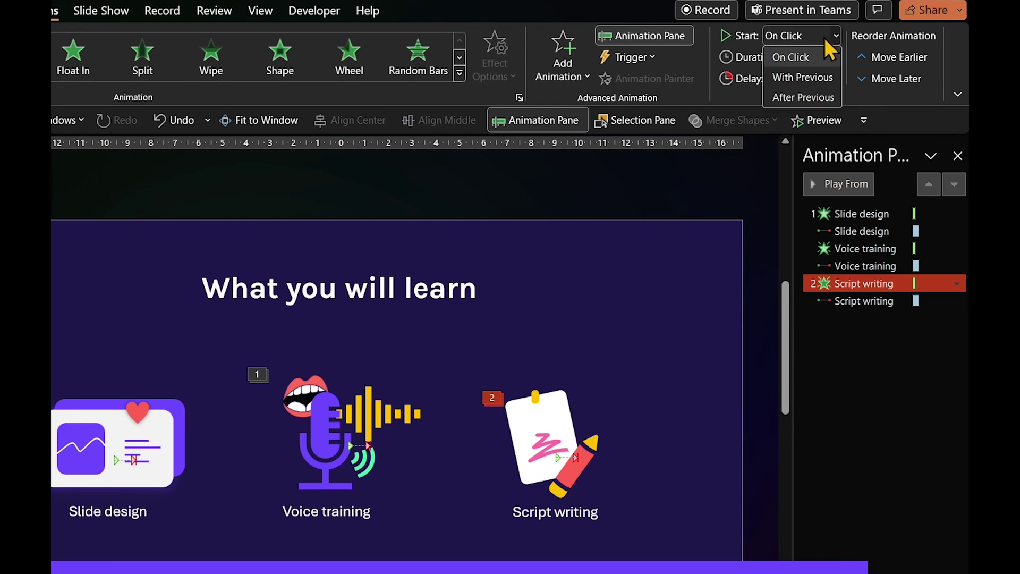
pyautogui.click(802, 77)
pyautogui.click(809, 79)
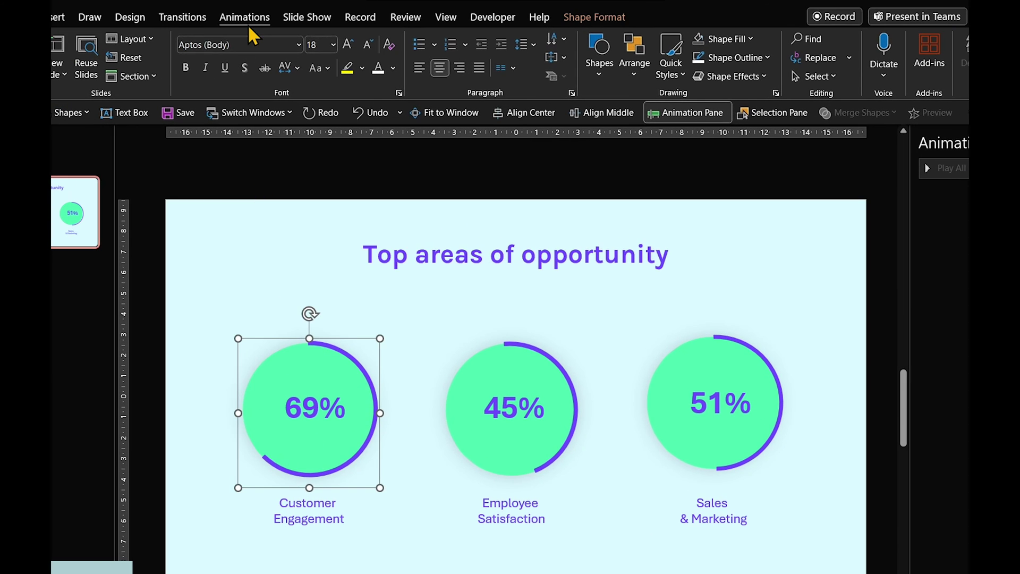
# Apply a Fade entrance to the 69% Customer Engagement circle with a 0.25-second duration.
pyautogui.click(247, 19)
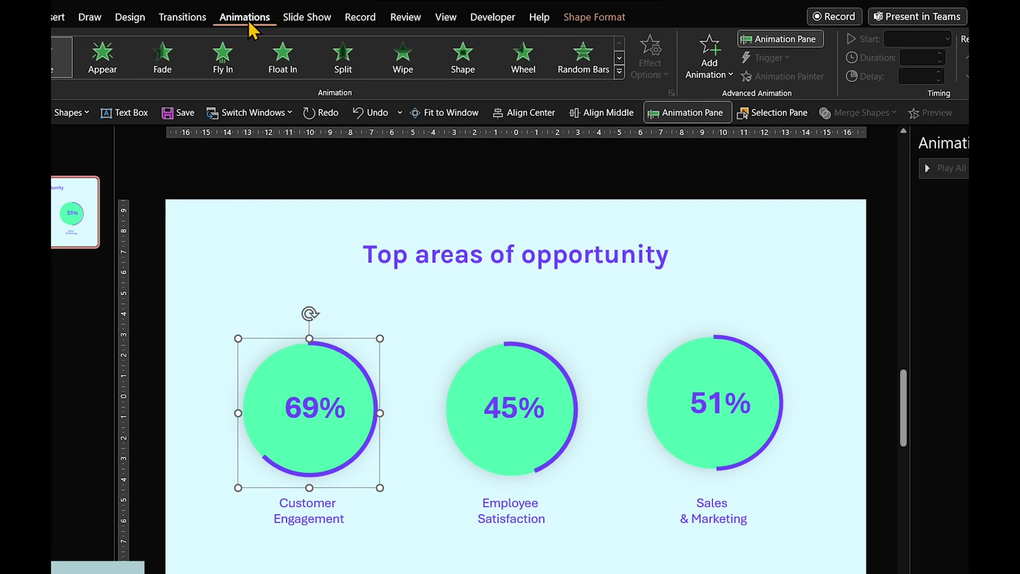
pyautogui.click(163, 59)
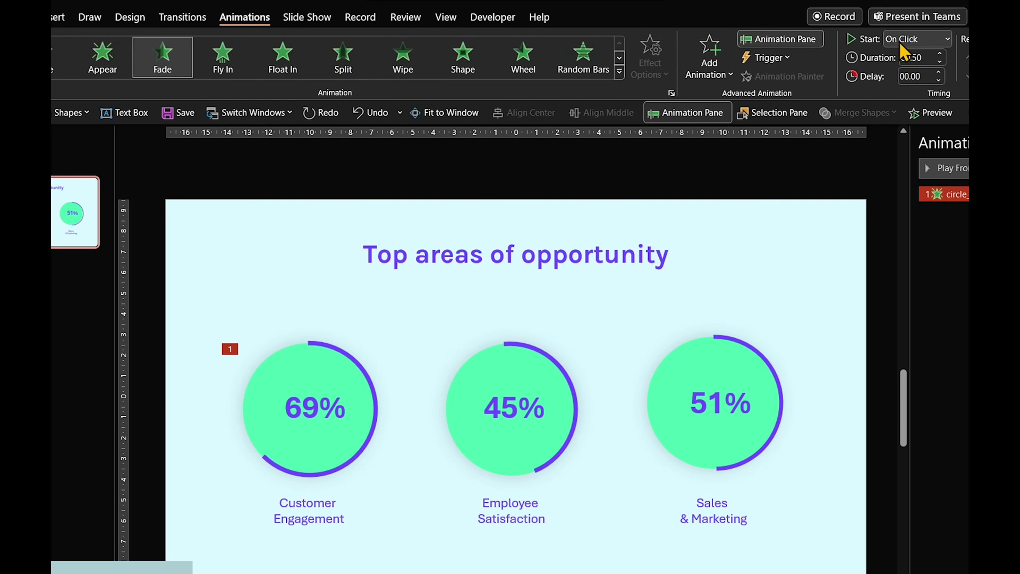
pyautogui.click(939, 62)
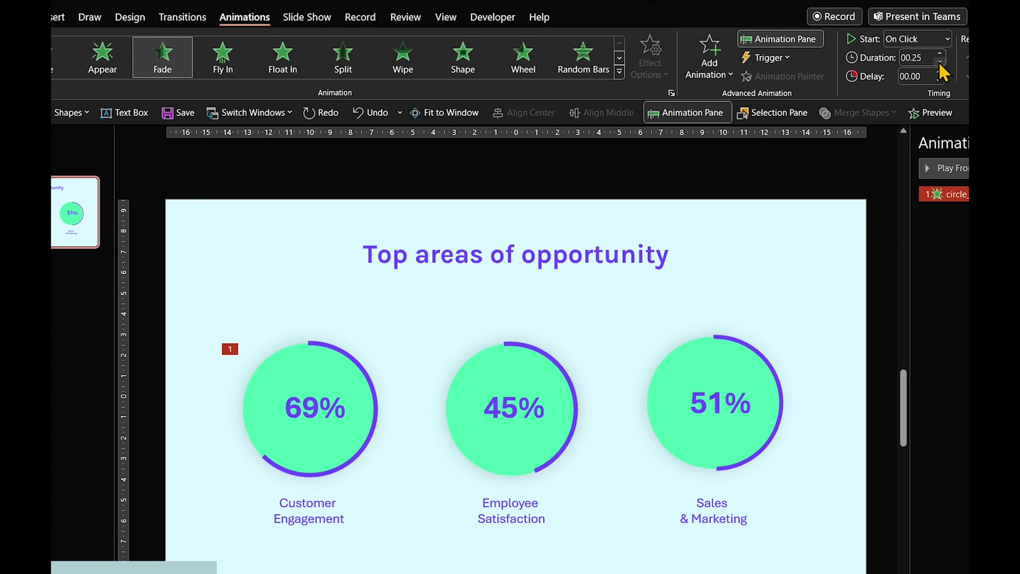
# Add a Spin animation to the 69% circle and give it a 2-second smooth end.
pyautogui.click(336, 398)
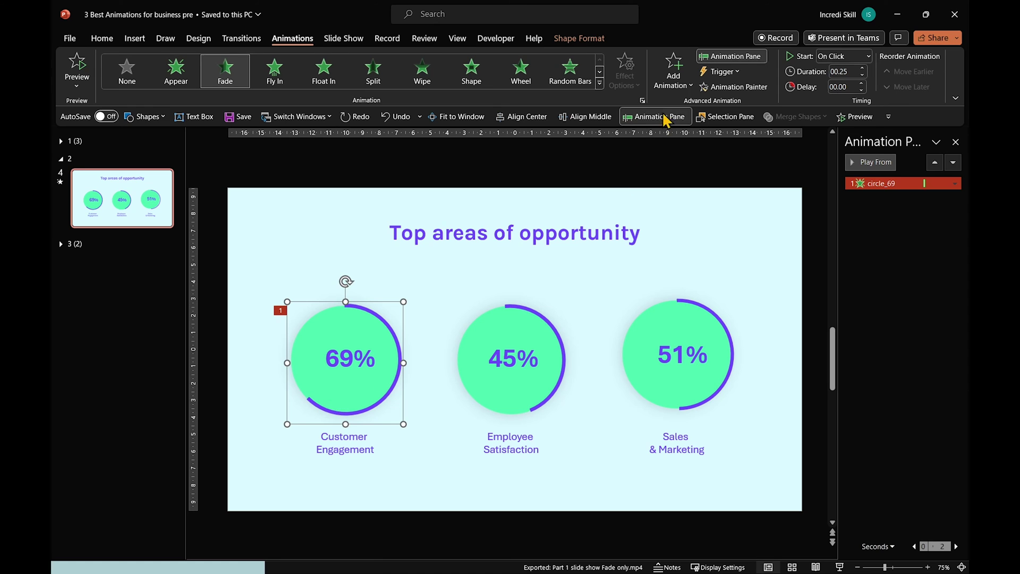
pyautogui.click(673, 72)
pyautogui.click(829, 260)
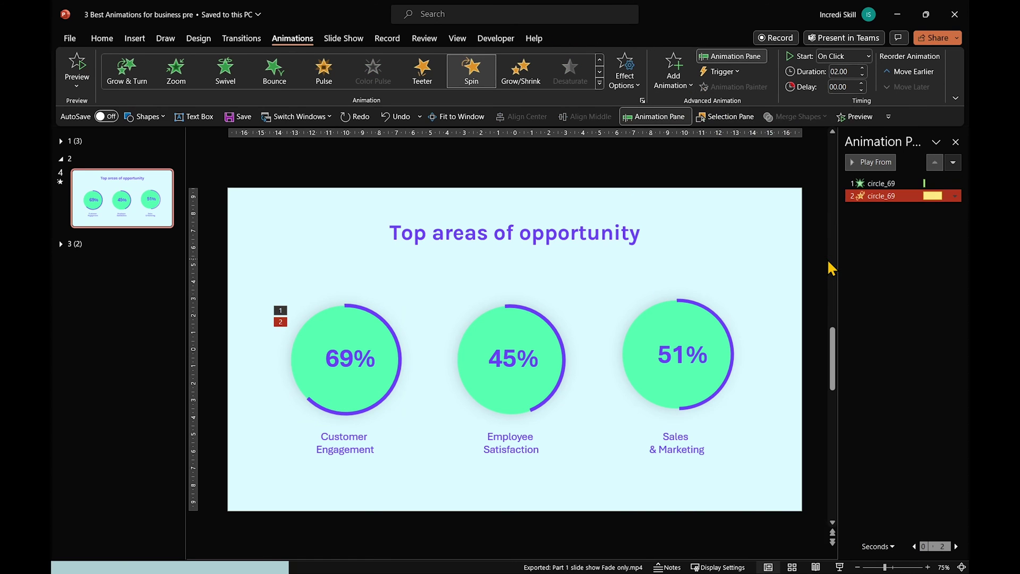
pyautogui.keyDown('shift'); pyautogui.click(878, 184); pyautogui.keyUp('shift')
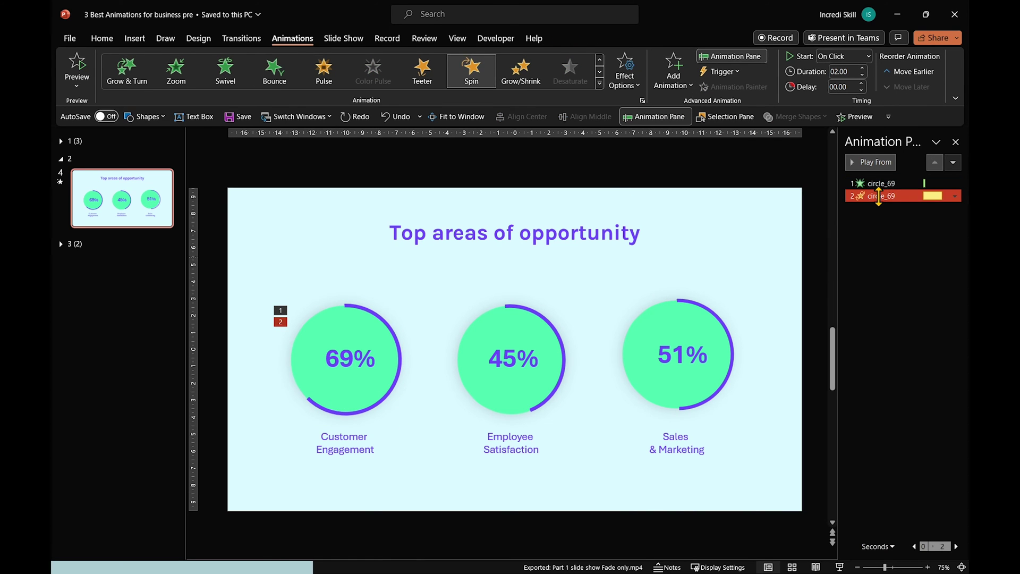
pyautogui.doubleClick(878, 196)
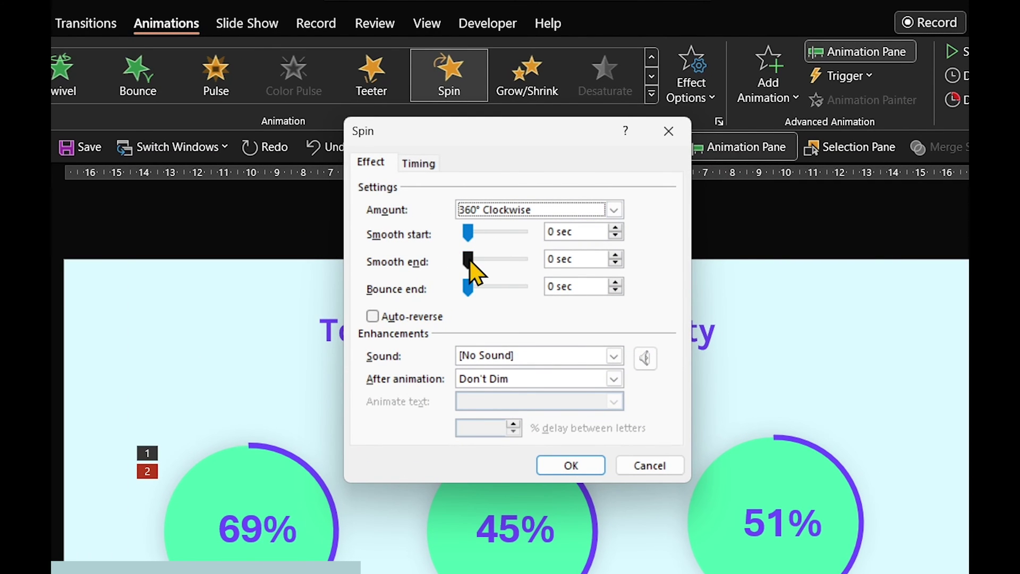
pyautogui.moveTo(472, 264); pyautogui.dragTo(537, 277)
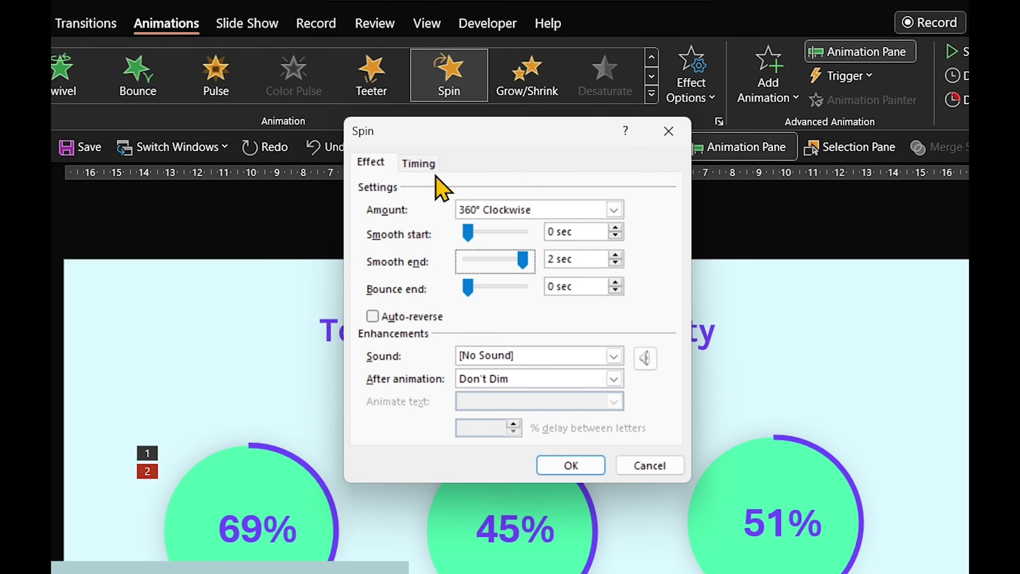
# Set the spin to start With Previous and last 0.75 seconds.
pyautogui.click(421, 166)
pyautogui.click(565, 191)
pyautogui.click(531, 223)
pyautogui.click(428, 235)
pyautogui.click(425, 238)
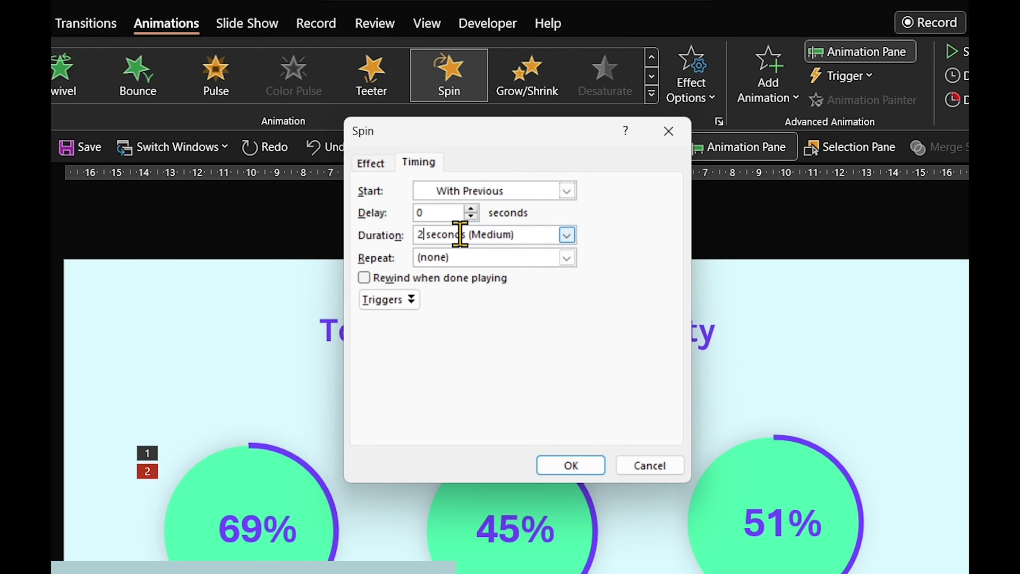
pyautogui.press('BackSpace')
pyautogui.write('0.75')
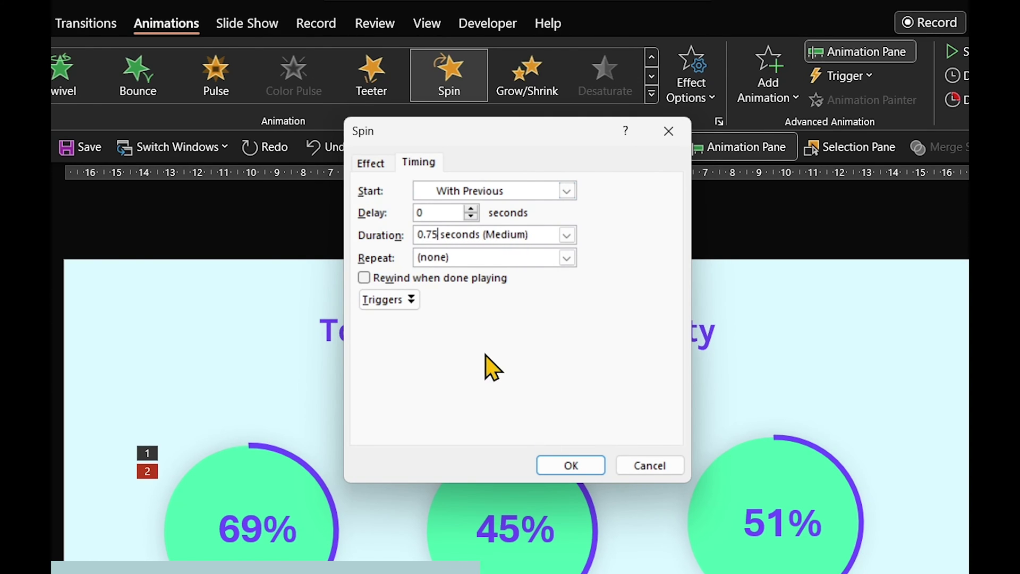
pyautogui.click(555, 466)
# Give the 69% text a Fade starting With Previous, lasting 0.25 seconds after a 0.5-second delay.
pyautogui.click(849, 298)
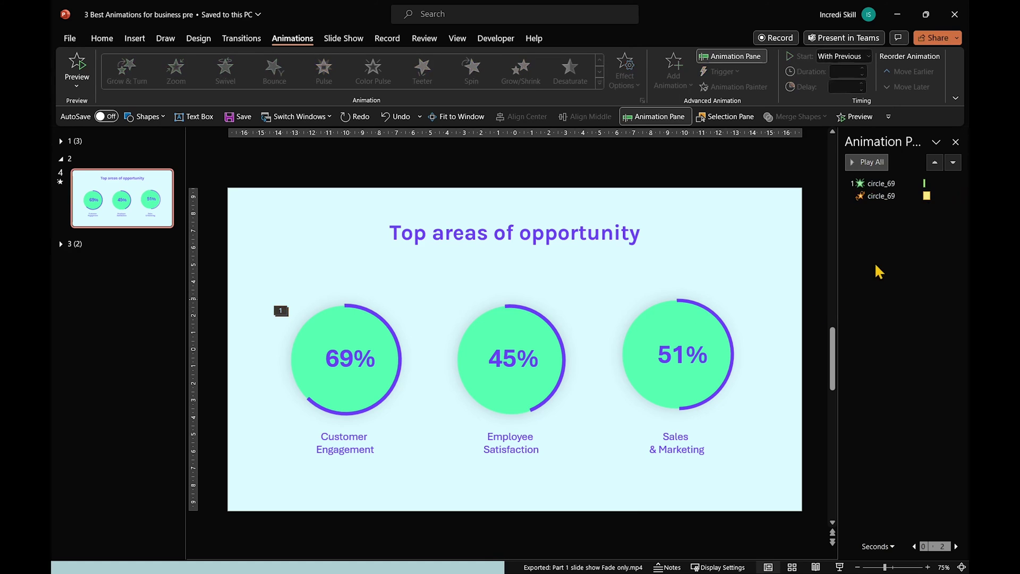
pyautogui.click(866, 162)
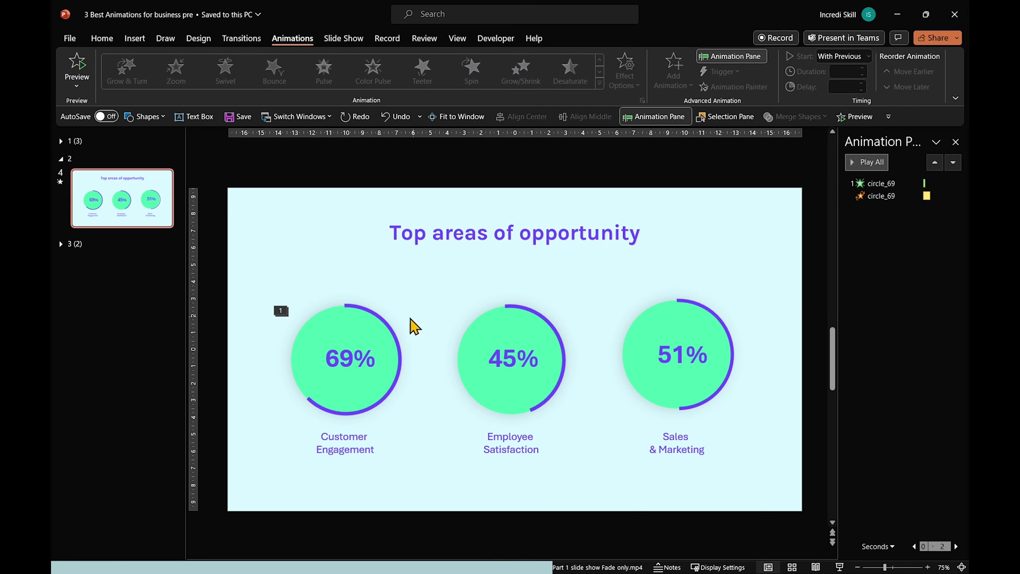
pyautogui.click(349, 361)
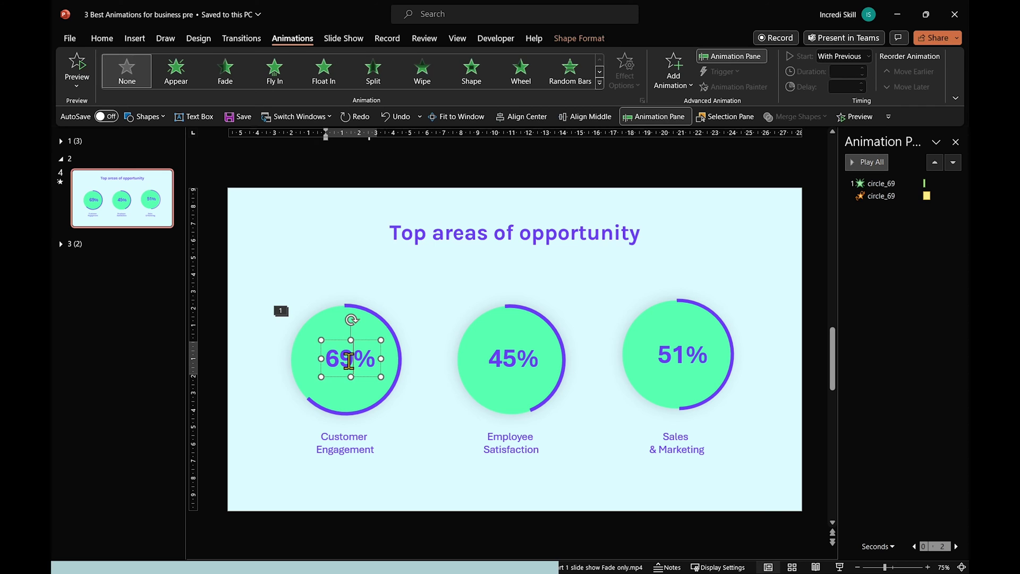
pyautogui.click(226, 70)
pyautogui.click(853, 56)
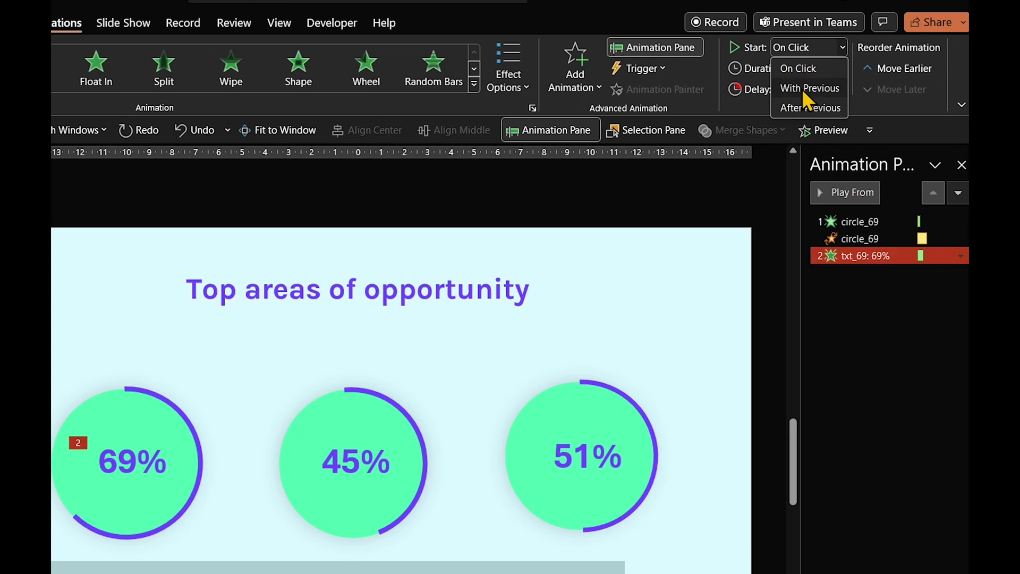
pyautogui.click(803, 89)
pyautogui.click(833, 74)
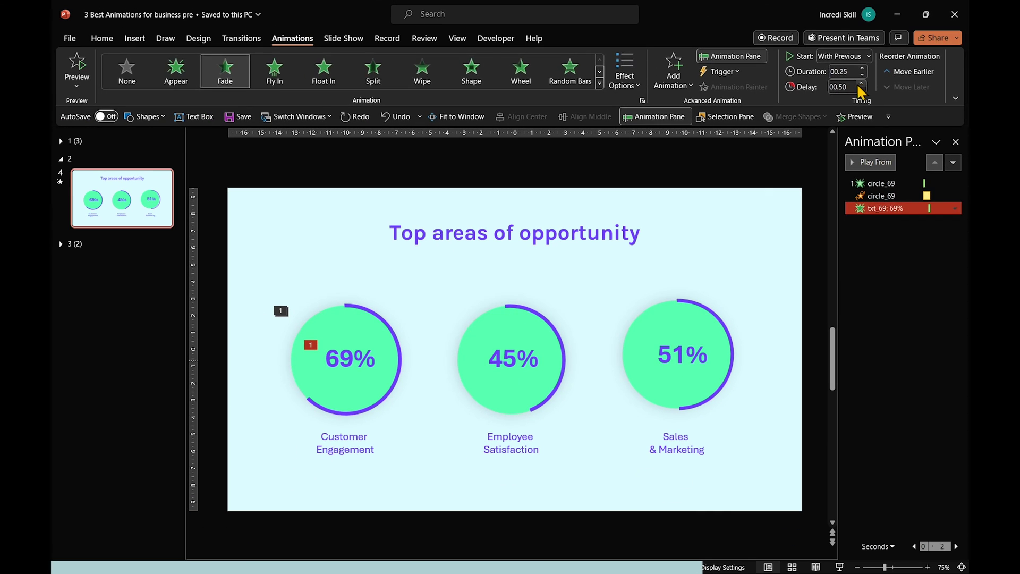
# Copy the 69% text's fade onto the Customer Engagement label with Animation Painter.
pyautogui.press('Escape')
pyautogui.click(373, 358)
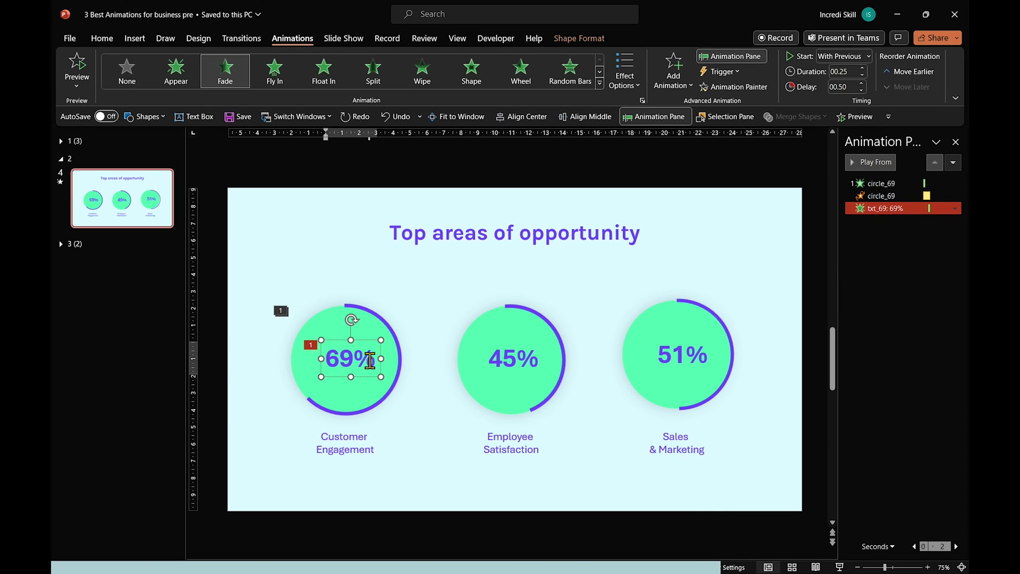
pyautogui.click(745, 90)
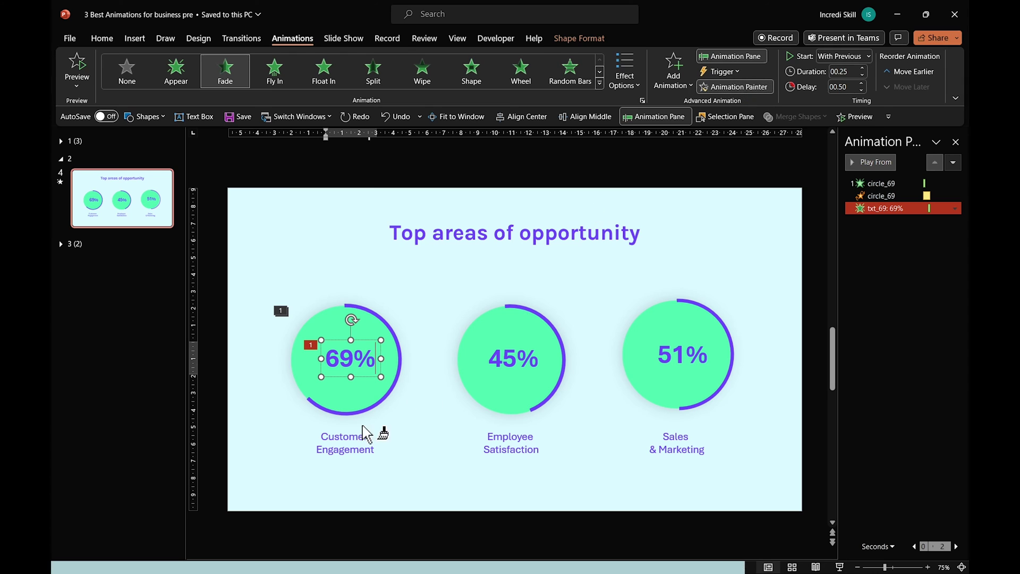
pyautogui.click(357, 437)
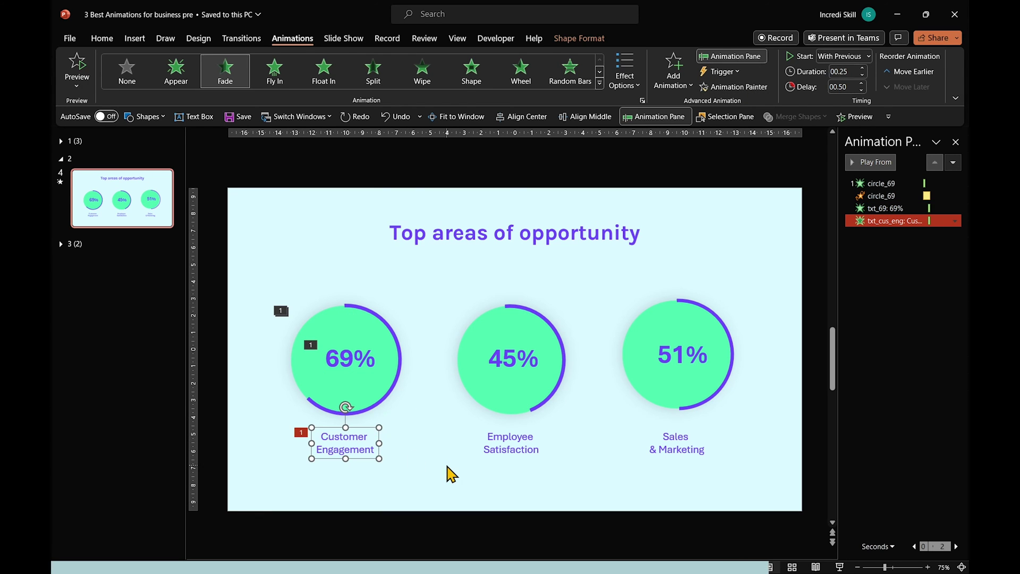
# Paint the 69% circle and text animations onto the 45% stat, and the label fade onto Employee Satisfaction.
pyautogui.click(357, 391)
pyautogui.click(735, 86)
pyautogui.click(528, 402)
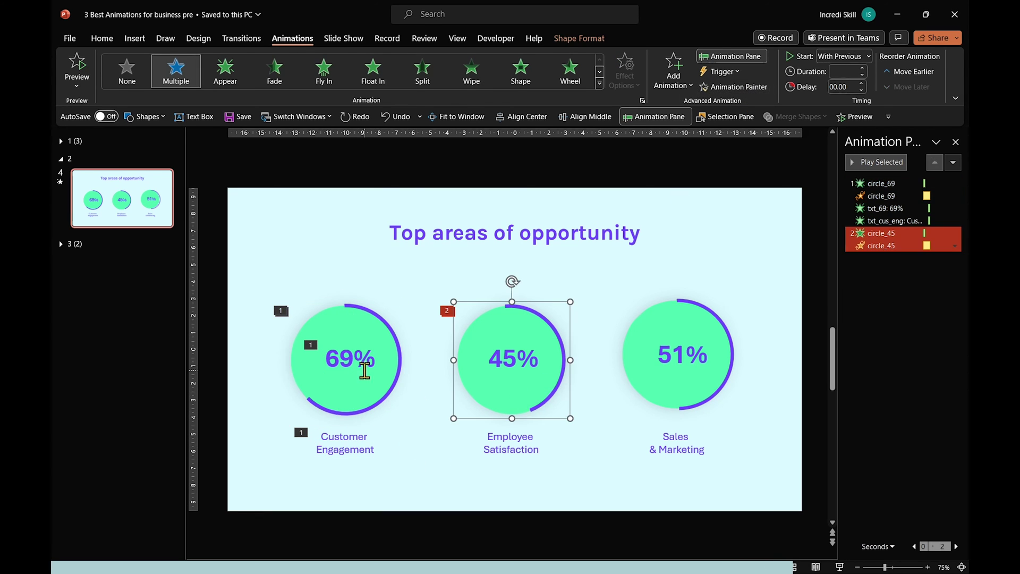
pyautogui.click(364, 370)
pyautogui.click(739, 87)
pyautogui.click(523, 359)
pyautogui.click(358, 437)
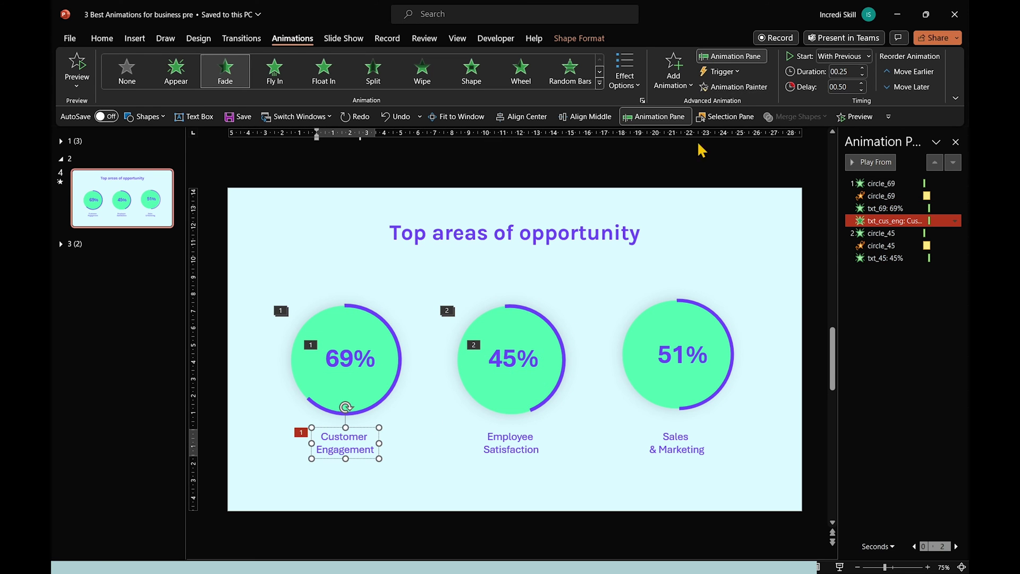
pyautogui.click(735, 86)
pyautogui.click(547, 437)
# Copy the 45% circle and text animations onto the 51% circle and its text.
pyautogui.click(529, 395)
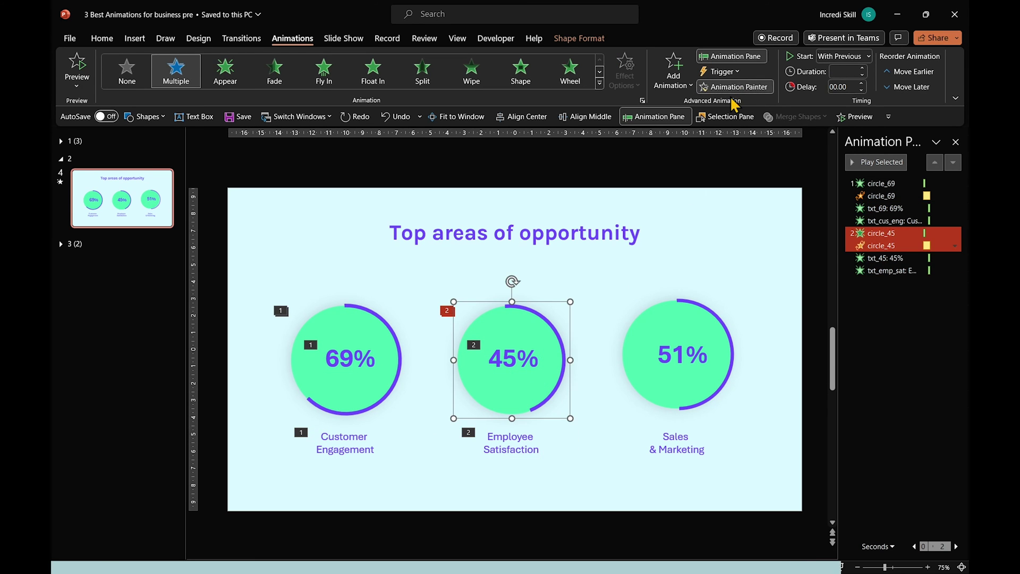
pyautogui.click(660, 386)
pyautogui.click(517, 357)
pyautogui.click(739, 86)
pyautogui.click(681, 359)
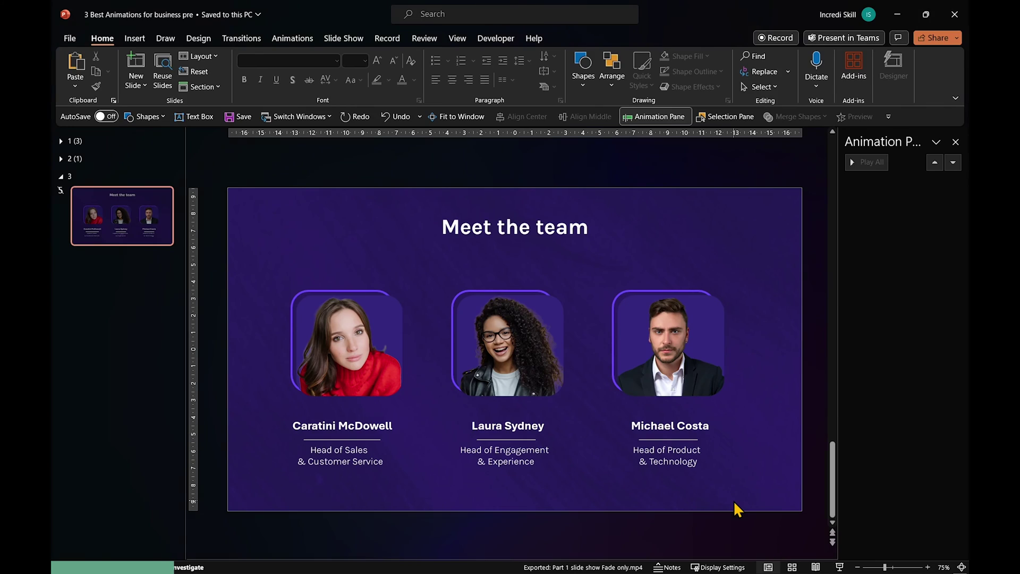
# Apply a Grow/Shrink emphasis to the first team portrait.
pyautogui.click(350, 382)
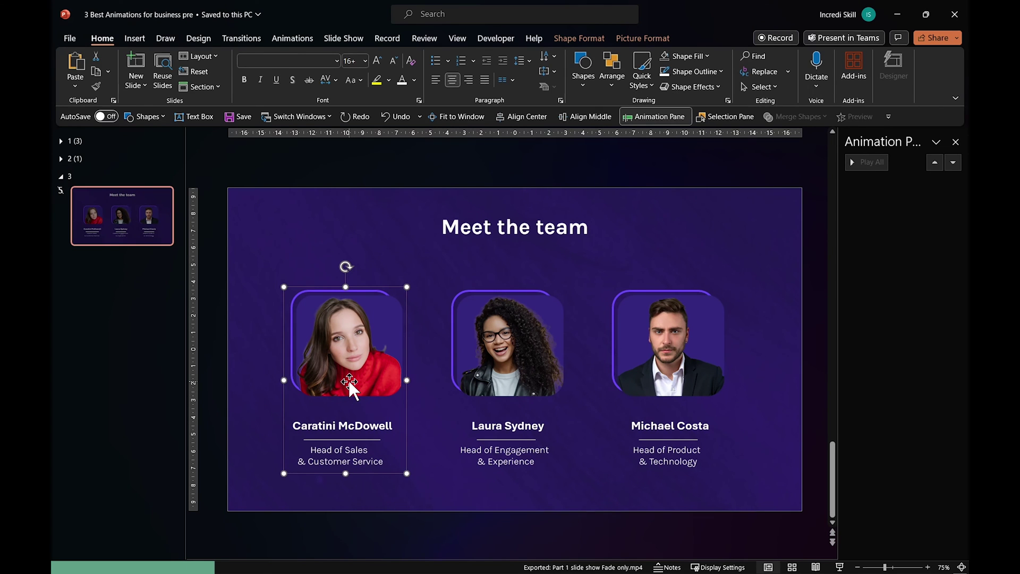
pyautogui.click(293, 38)
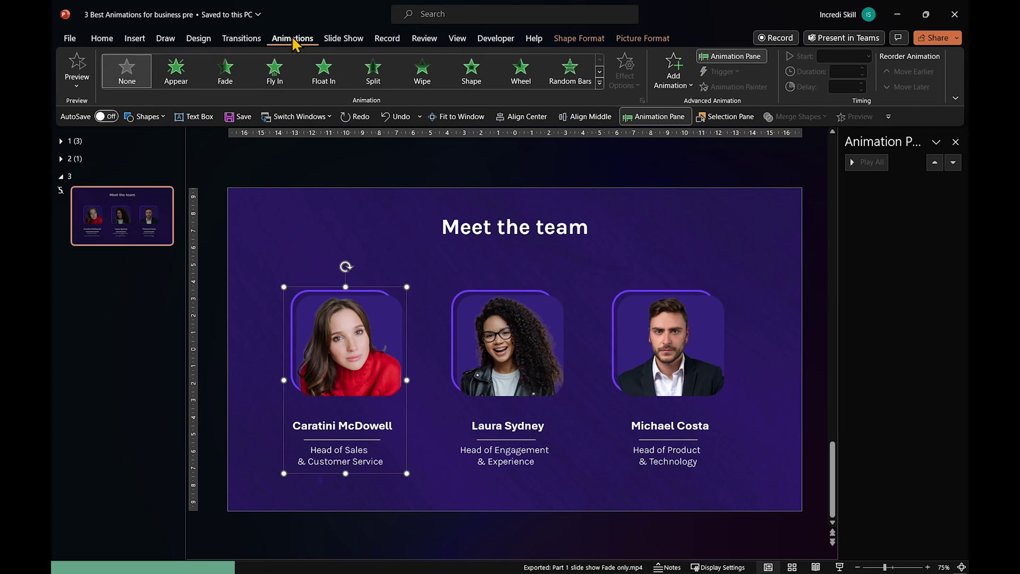
pyautogui.click(599, 90)
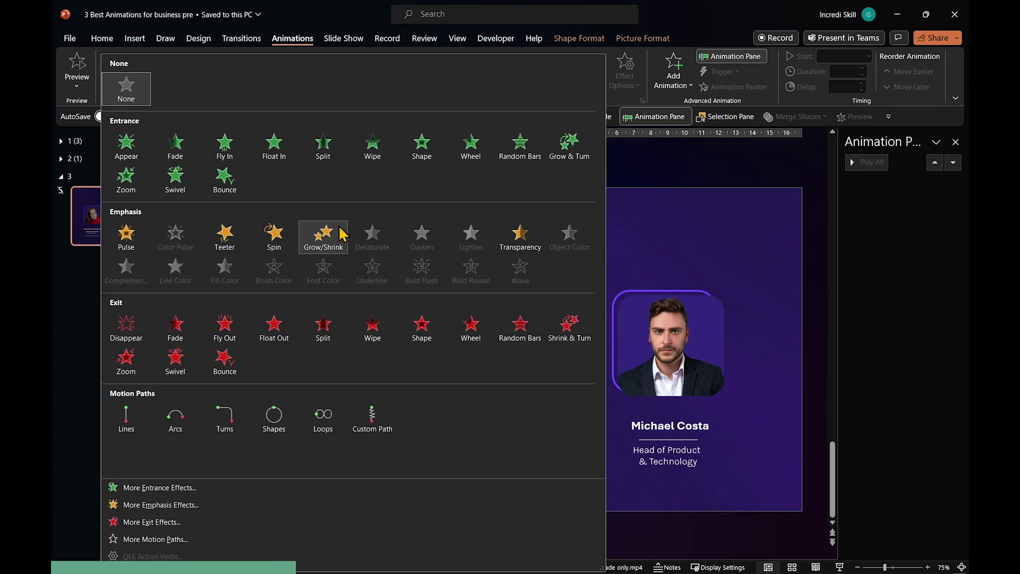
pyautogui.click(322, 234)
# Set the Grow/Shrink to 90% size, auto-reverse, and 0.1-second duration.
pyautogui.doubleClick(890, 184)
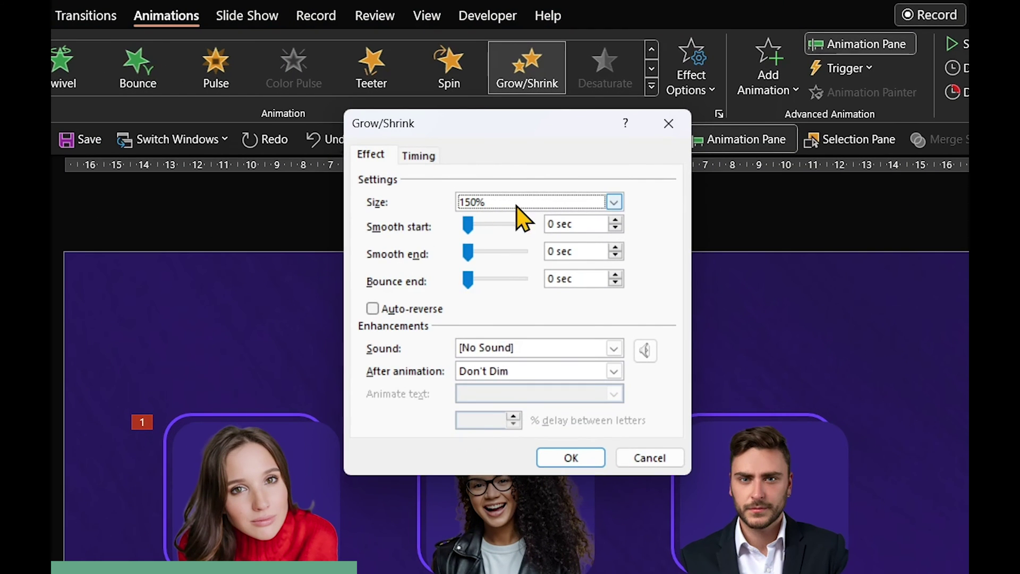
pyautogui.click(513, 157)
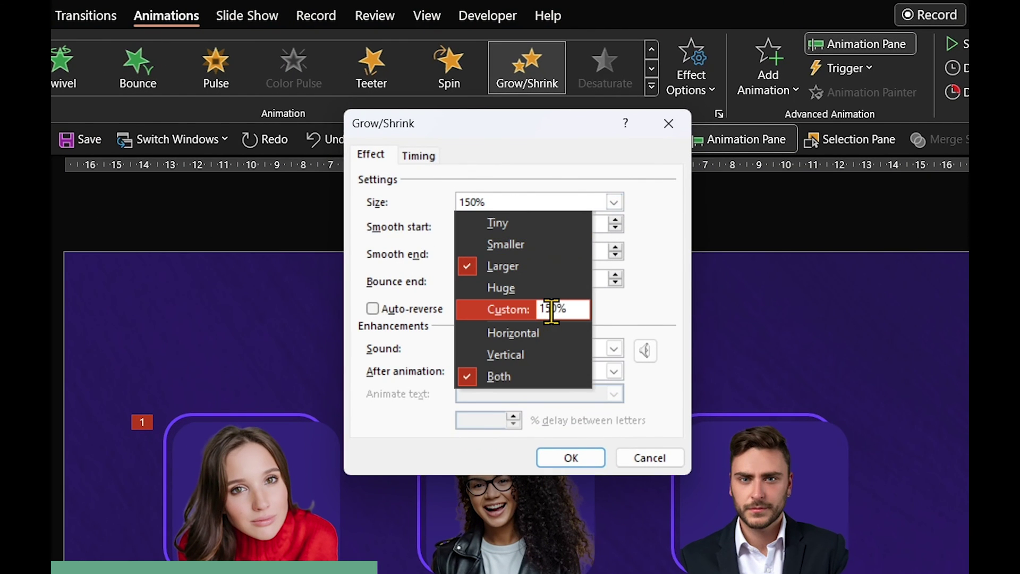
pyautogui.press('Delete')
pyautogui.press('Delete')
pyautogui.press('Return')
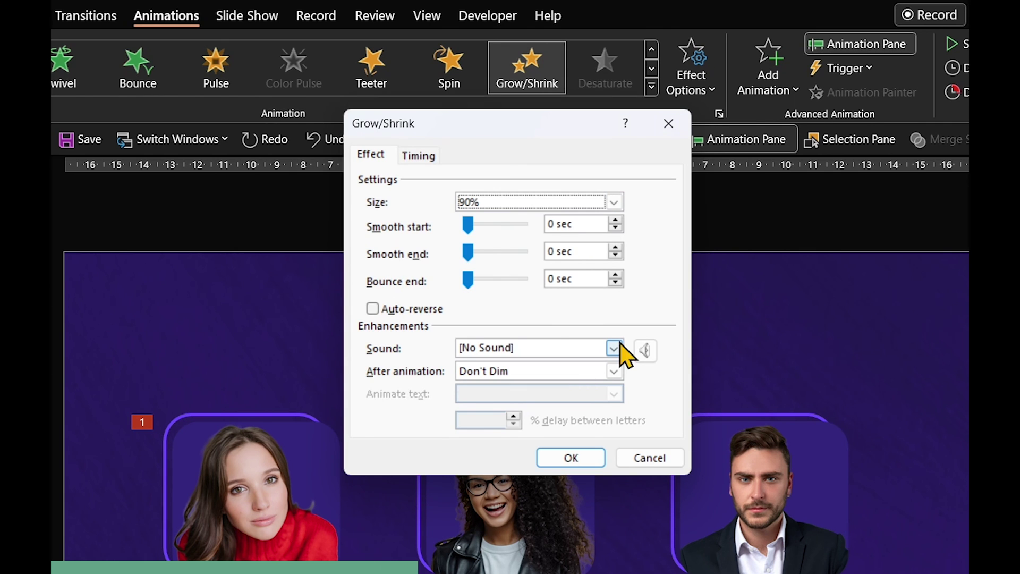
pyautogui.click(372, 309)
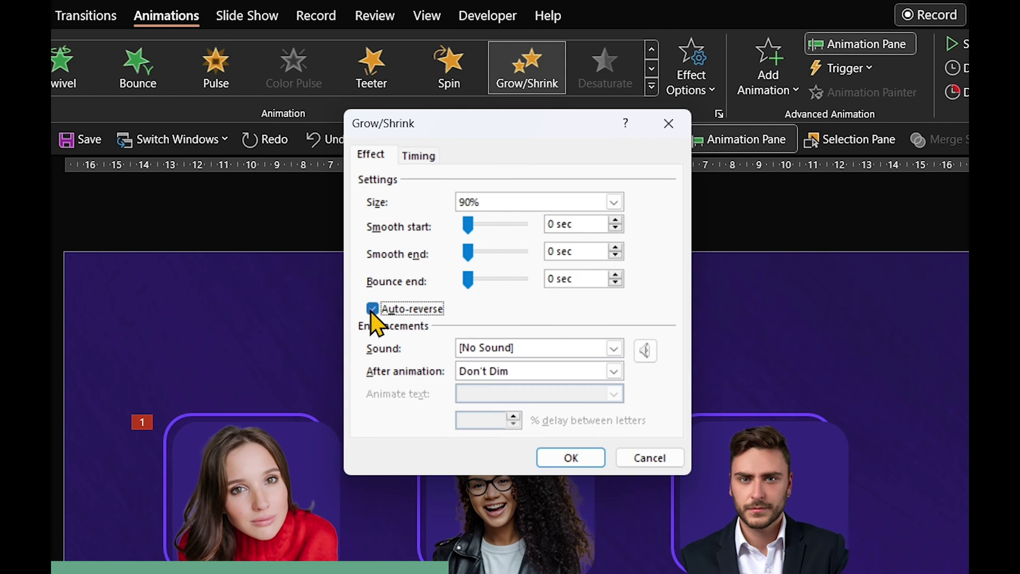
pyautogui.click(419, 155)
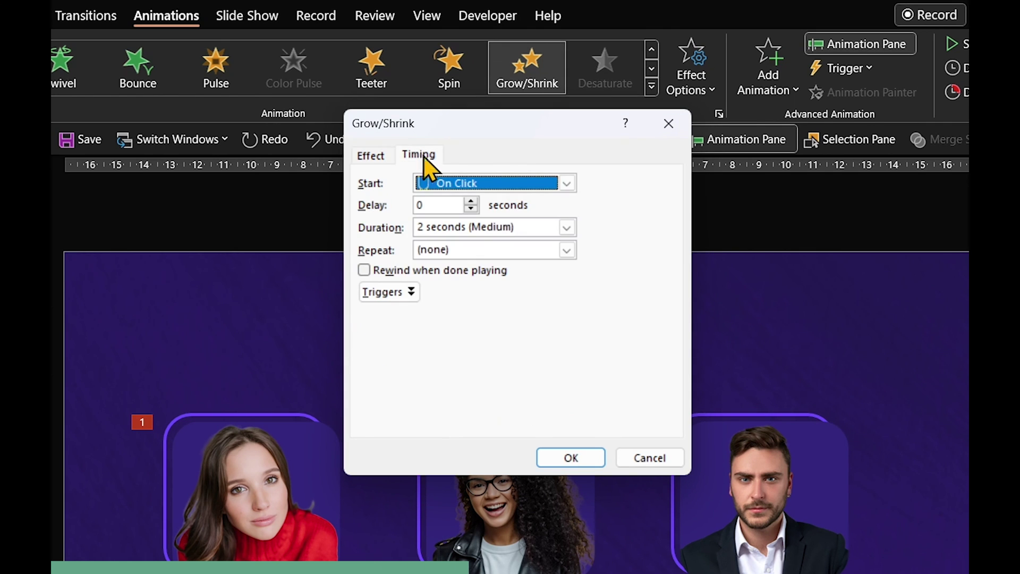
pyautogui.doubleClick(421, 227)
pyautogui.write('0.1')
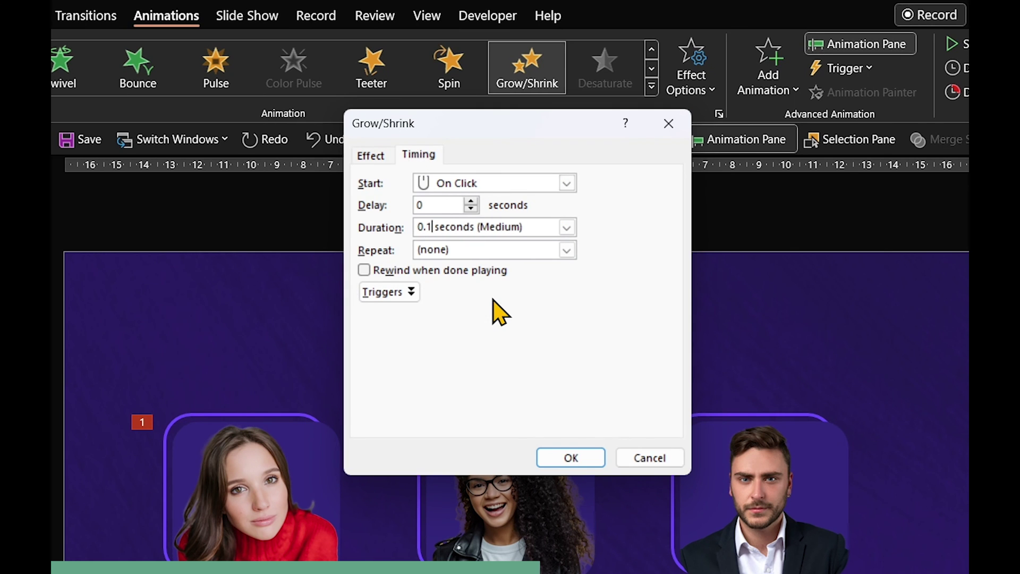
pyautogui.click(569, 458)
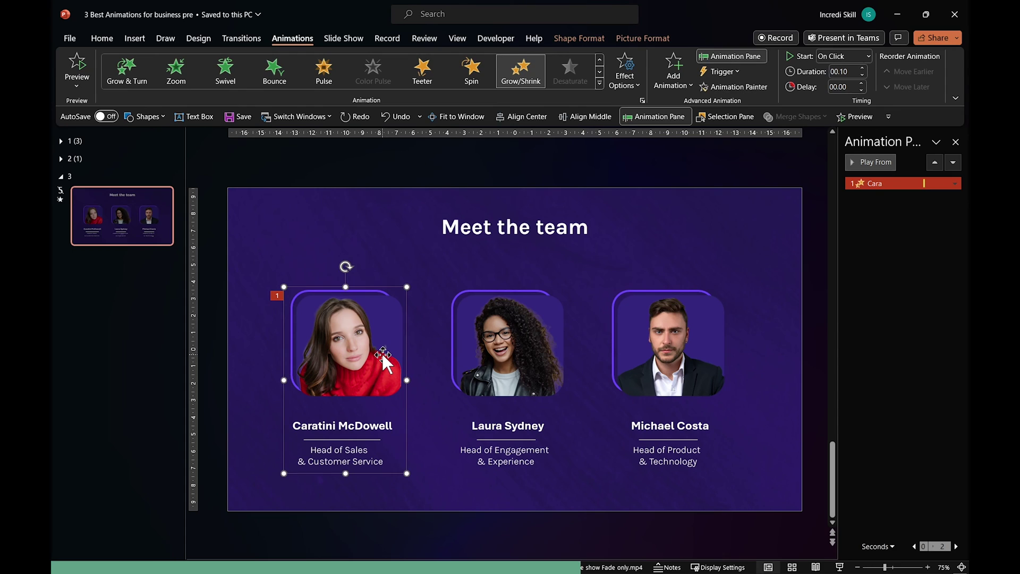
# Paint the pulse onto the second and third portraits, then start the slide show.
pyautogui.click(737, 87)
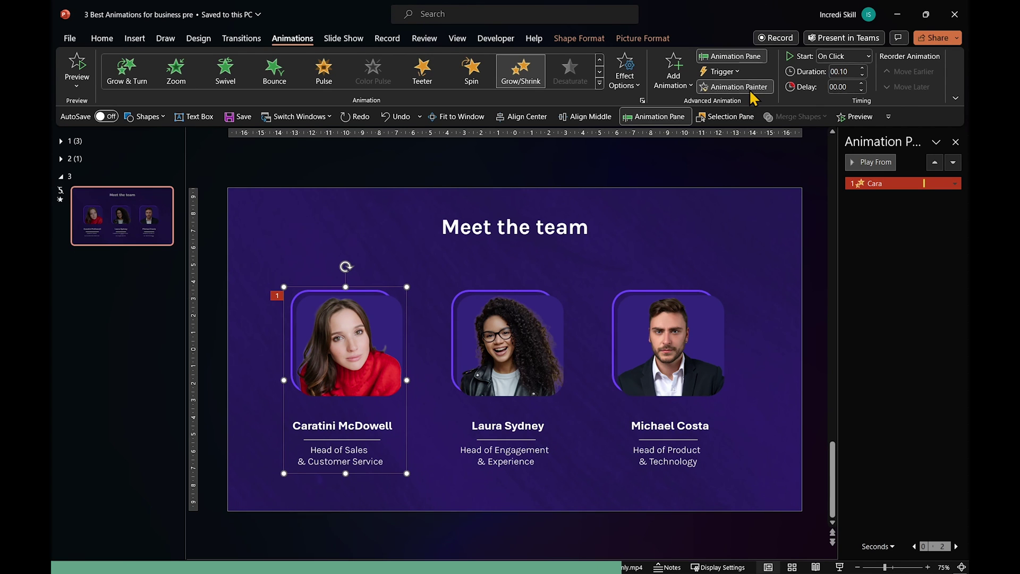
pyautogui.click(536, 343)
pyautogui.click(661, 359)
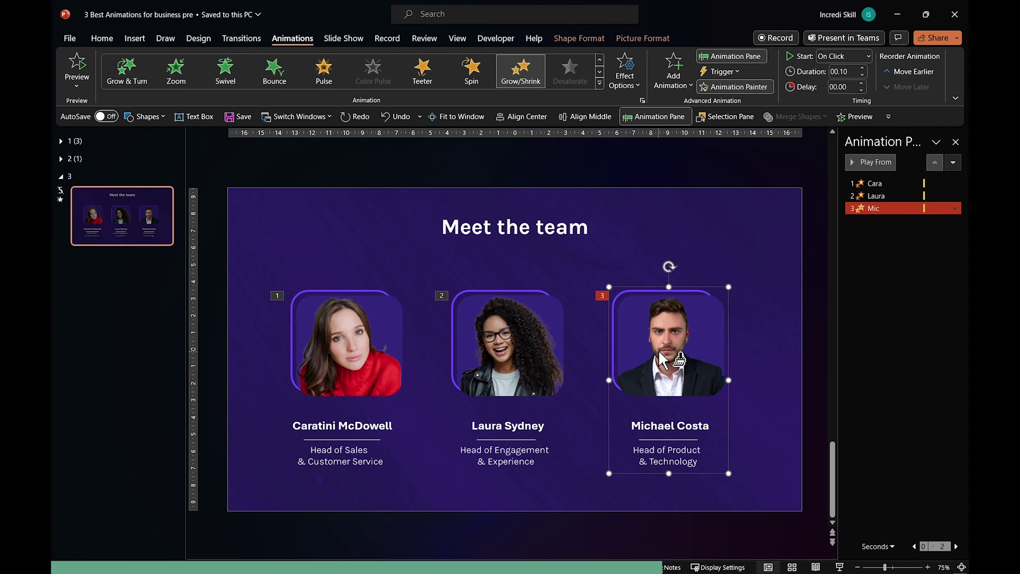
pyautogui.click(840, 567)
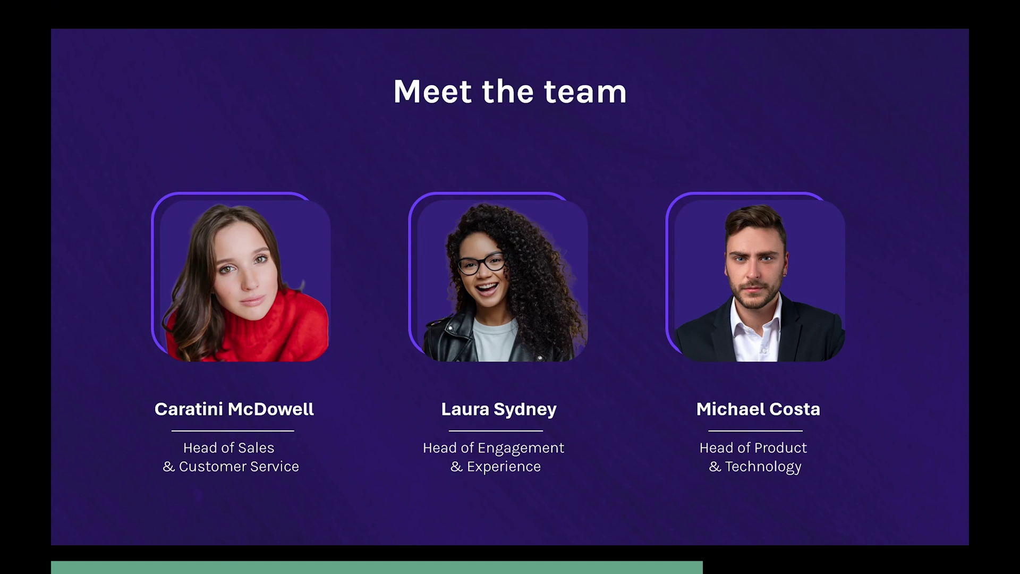